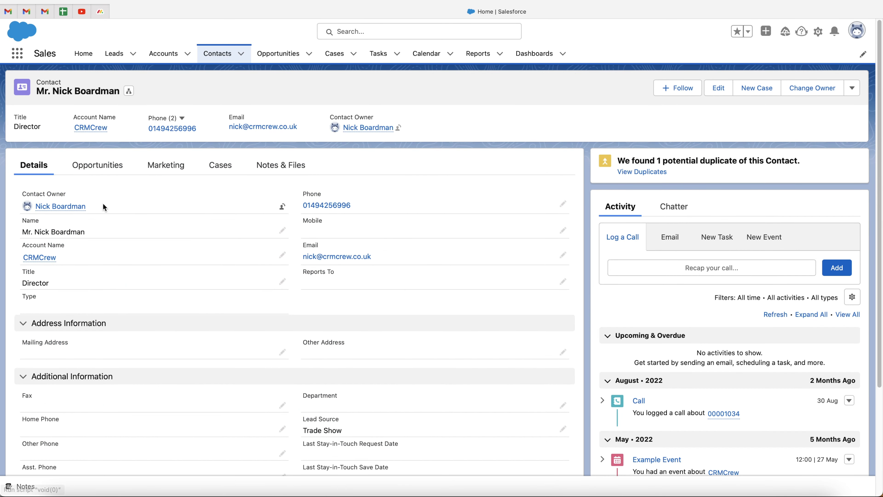
Step: From the contact record, open the gear menu in the top-right header that leads to Setup
{"action": "scroll", "coordinate": [138, 327], "scroll_direction": "down", "scroll_amount": 3}
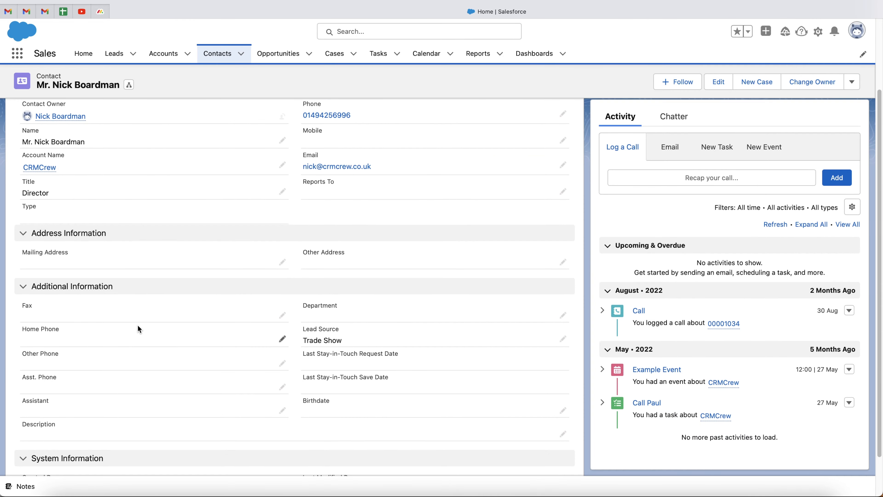
{"action": "scroll", "coordinate": [137, 327], "scroll_direction": "down", "scroll_amount": 2}
{"action": "scroll", "coordinate": [138, 327], "scroll_direction": "up", "scroll_amount": 5}
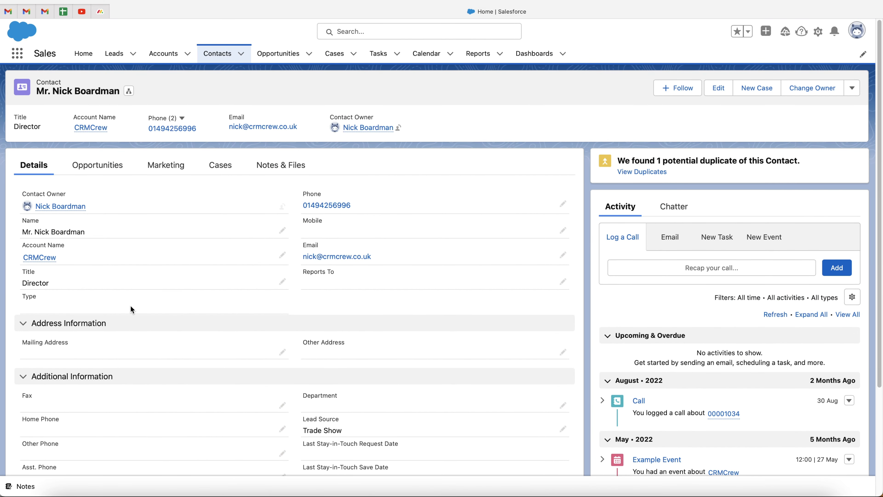
{"action": "left_click", "coordinate": [818, 35]}
Step: Open Setup in a new tab and go to Object Manager under Objects and Fields
{"action": "left_click", "coordinate": [746, 102]}
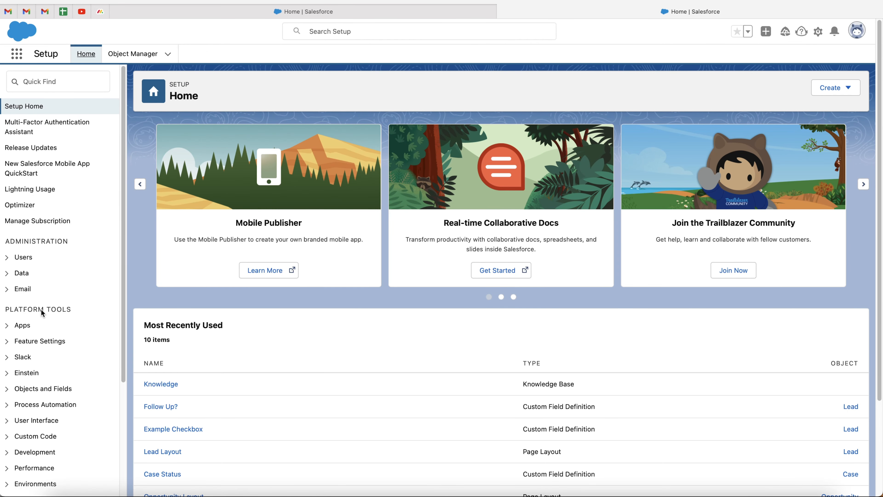
{"action": "scroll", "coordinate": [53, 335], "scroll_direction": "down", "scroll_amount": 1}
{"action": "scroll", "coordinate": [52, 335], "scroll_direction": "down", "scroll_amount": 1}
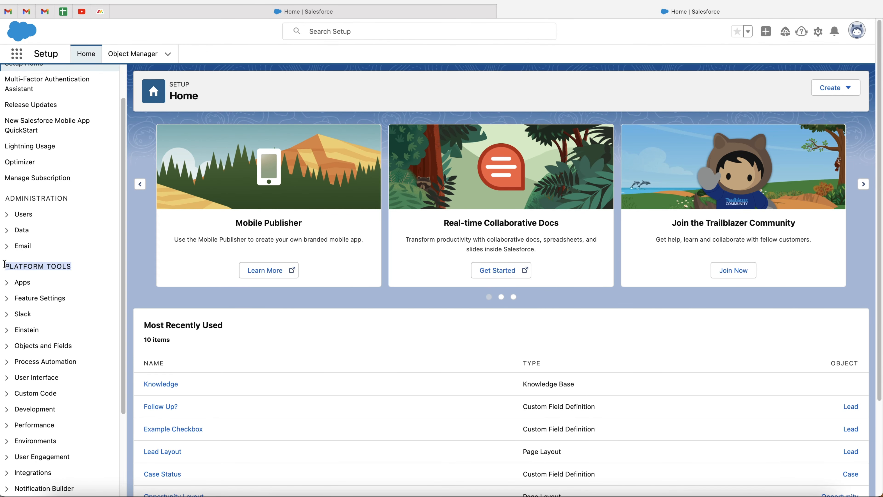
{"action": "scroll", "coordinate": [43, 284], "scroll_direction": "down", "scroll_amount": 1}
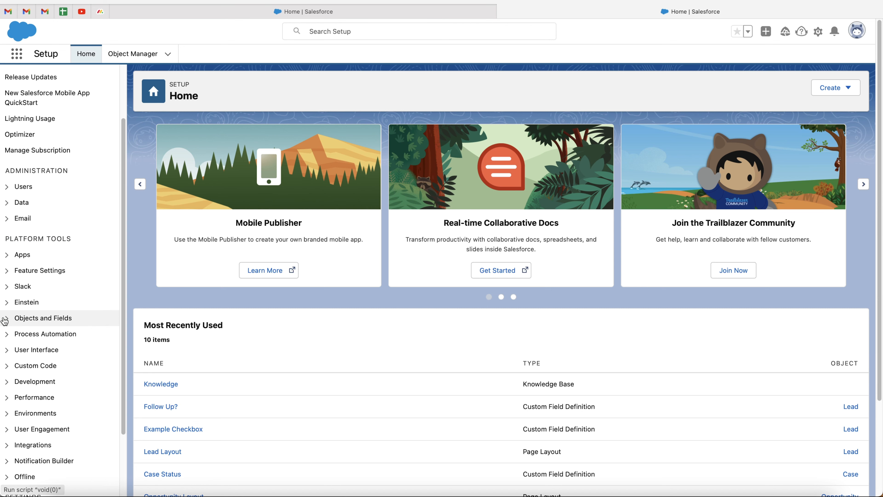
{"action": "left_click", "coordinate": [7, 322]}
{"action": "left_click", "coordinate": [49, 336]}
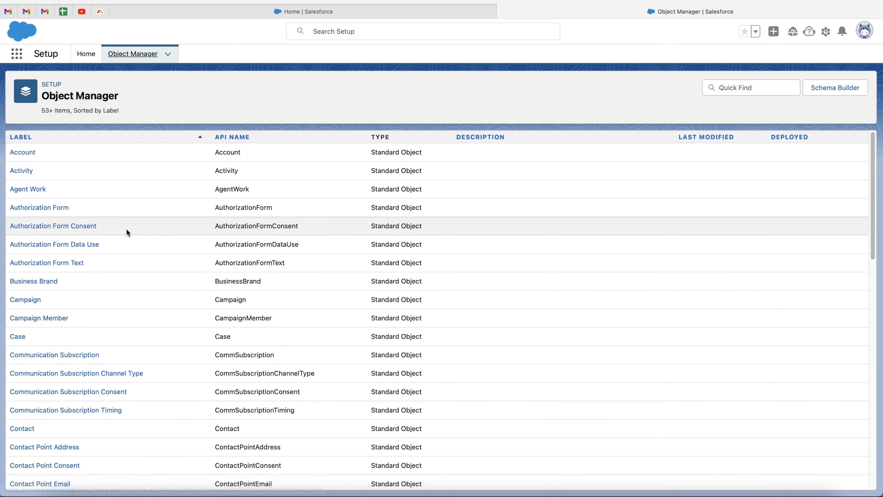
Step: Filter the object list for 'Contact' and open the Contact object
{"action": "scroll", "coordinate": [116, 265], "scroll_direction": "down", "scroll_amount": 2}
{"action": "scroll", "coordinate": [116, 266], "scroll_direction": "down", "scroll_amount": 4}
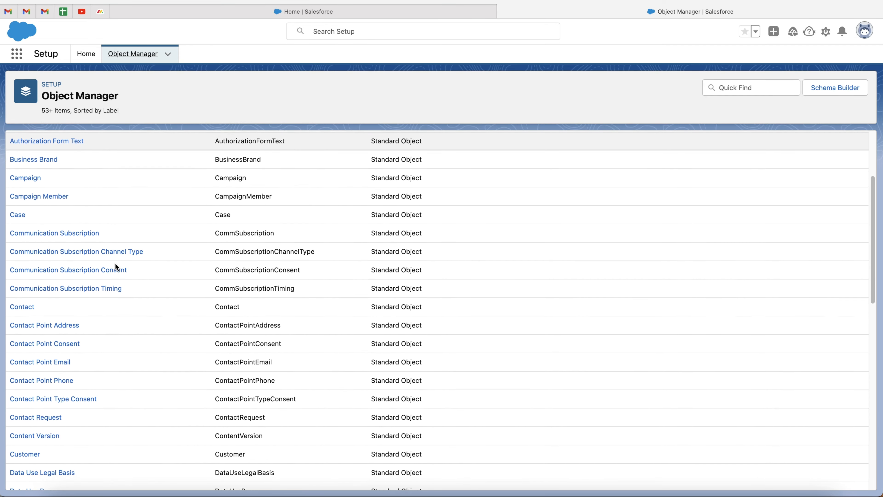
{"action": "scroll", "coordinate": [116, 266], "scroll_direction": "up", "scroll_amount": 6}
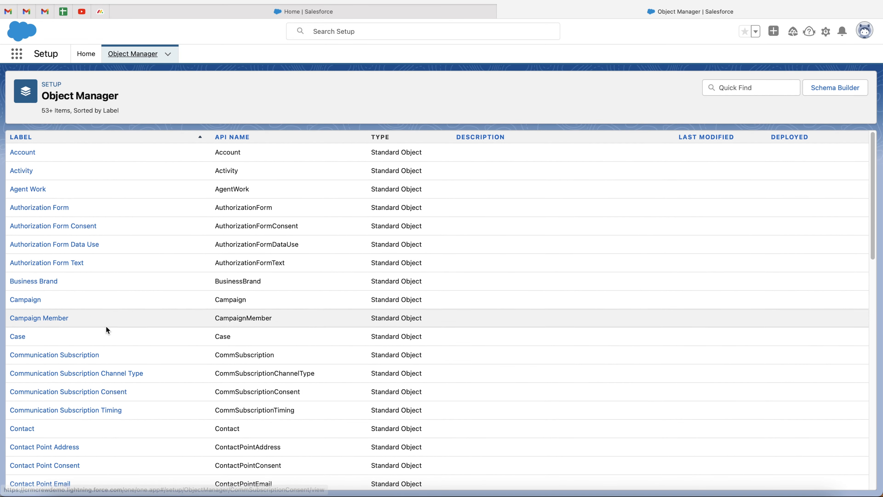
{"action": "scroll", "coordinate": [103, 344], "scroll_direction": "down", "scroll_amount": 3}
{"action": "scroll", "coordinate": [134, 266], "scroll_direction": "up", "scroll_amount": 4}
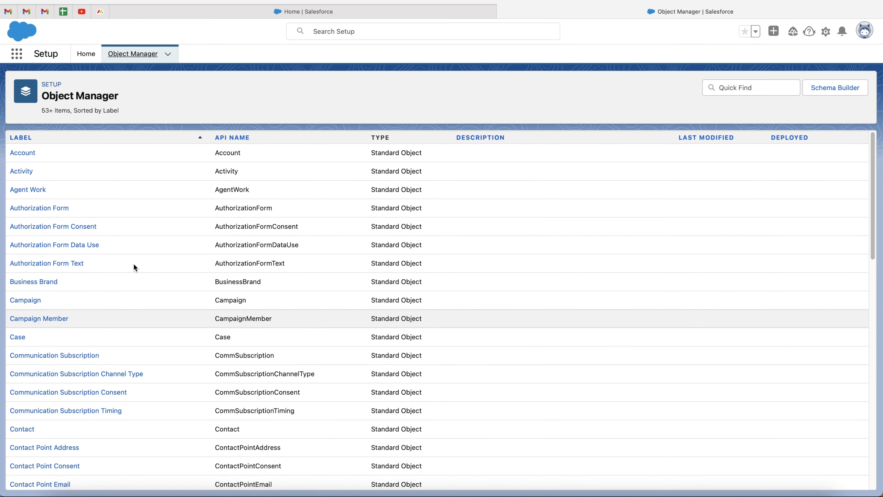
{"action": "left_click", "coordinate": [744, 91]}
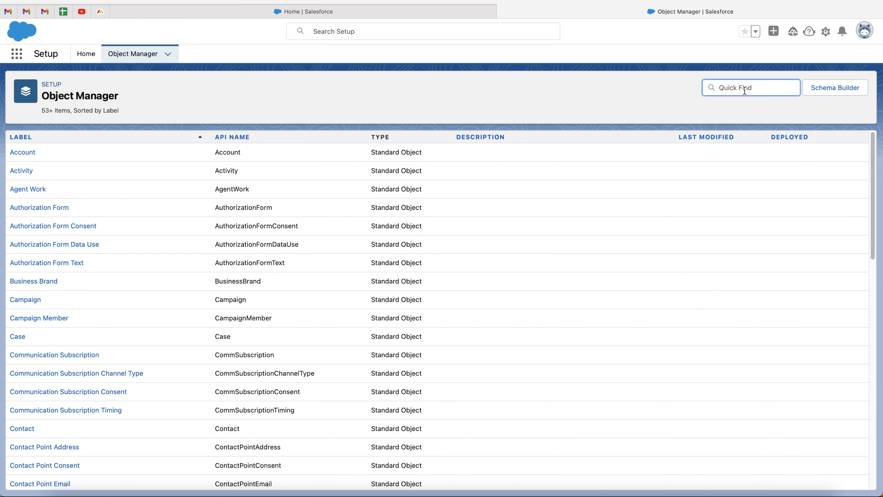
{"action": "type", "text": "Contact"}
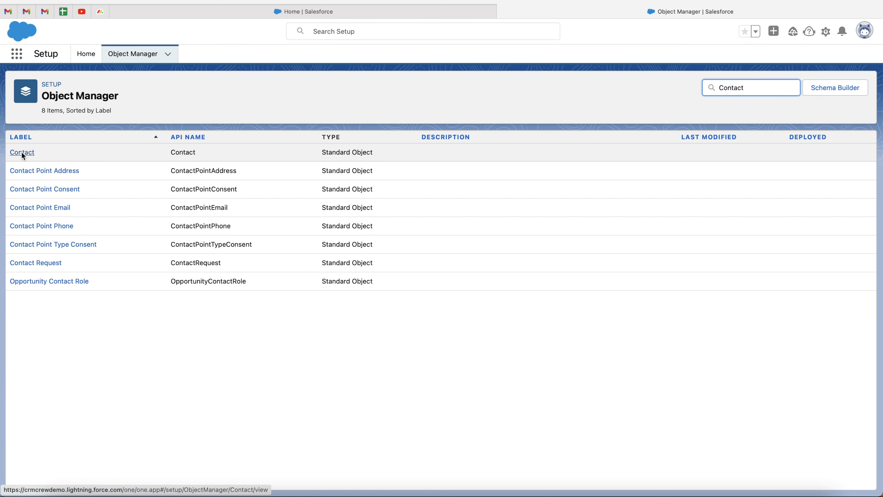
{"action": "left_click", "coordinate": [21, 152]}
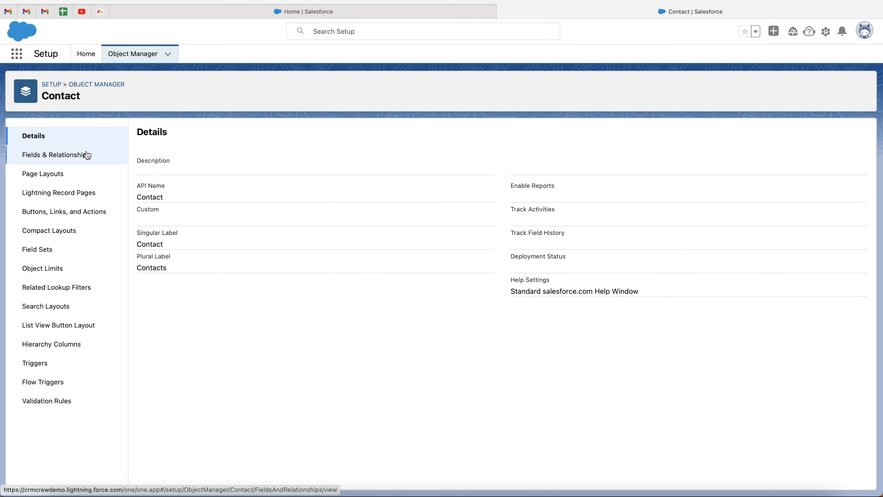
Step: Go to Contact's Fields & Relationships and start a New field
{"action": "left_click", "coordinate": [45, 161]}
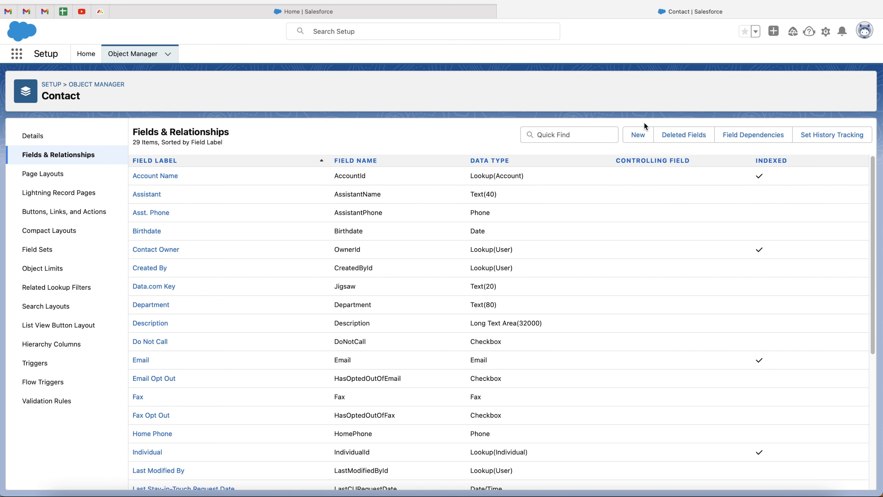
{"action": "left_click", "coordinate": [636, 136]}
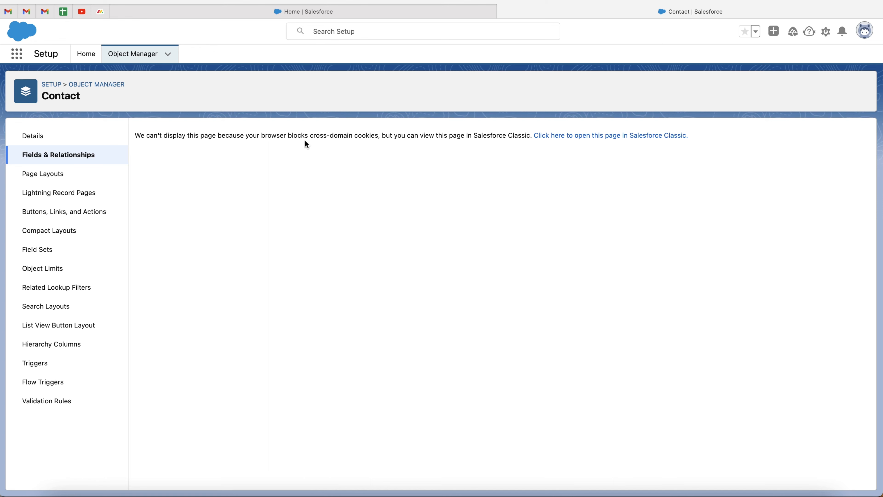
Step: Open the new-field page in Salesforce Classic and pick Auto Number as the data type
{"action": "left_click", "coordinate": [564, 139]}
{"action": "scroll", "coordinate": [448, 282], "scroll_direction": "down", "scroll_amount": 2}
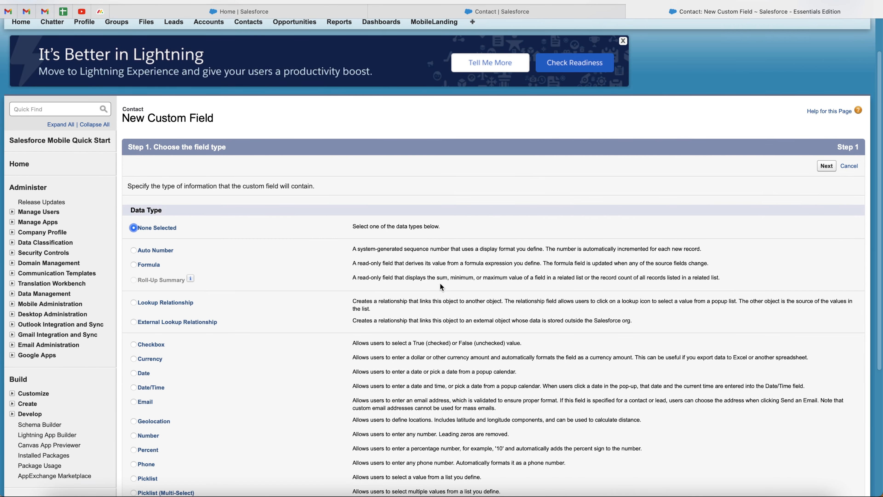
{"action": "scroll", "coordinate": [226, 305], "scroll_direction": "down", "scroll_amount": 5}
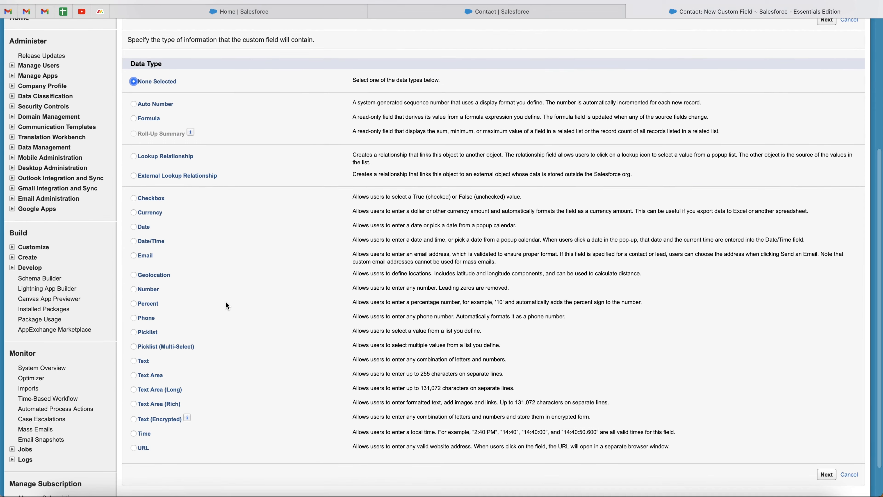
{"action": "scroll", "coordinate": [226, 305], "scroll_direction": "up", "scroll_amount": 2}
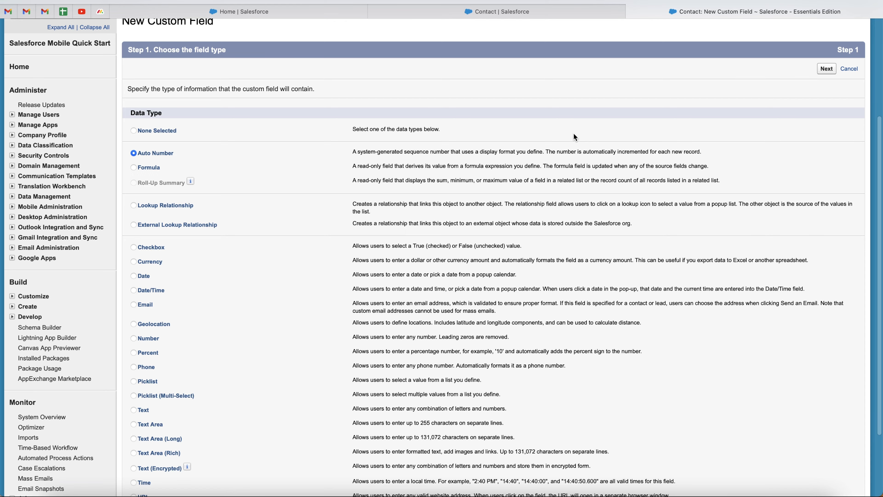
{"action": "scroll", "coordinate": [465, 178], "scroll_direction": "down", "scroll_amount": 3}
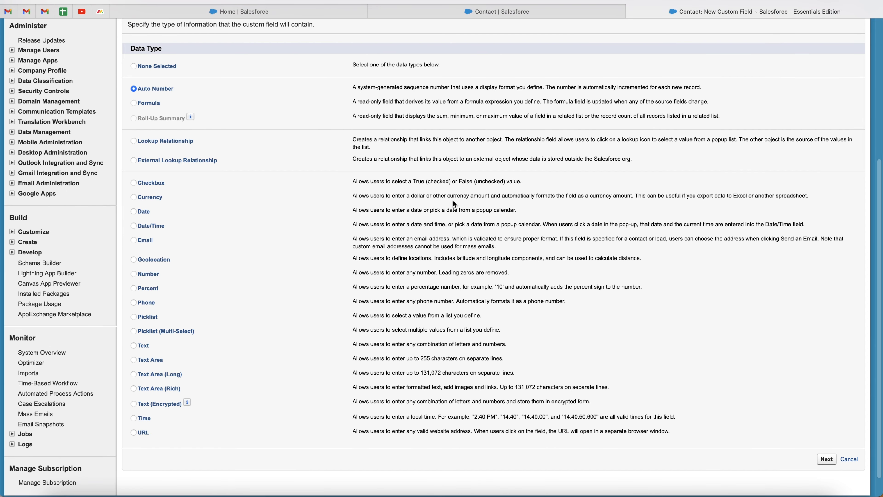
Step: Continue to the details step and label the field 'Unique ID' so its name fills as Unique_ID
{"action": "left_click", "coordinate": [826, 459]}
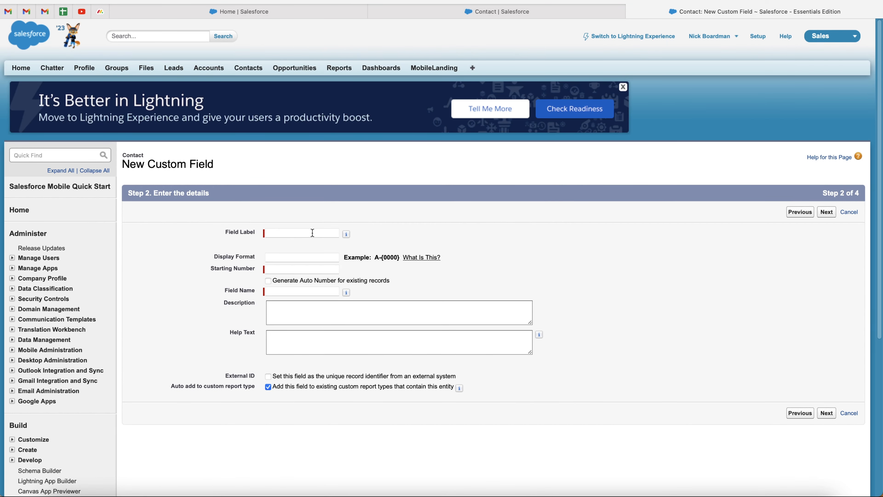
{"action": "left_click", "coordinate": [312, 232]}
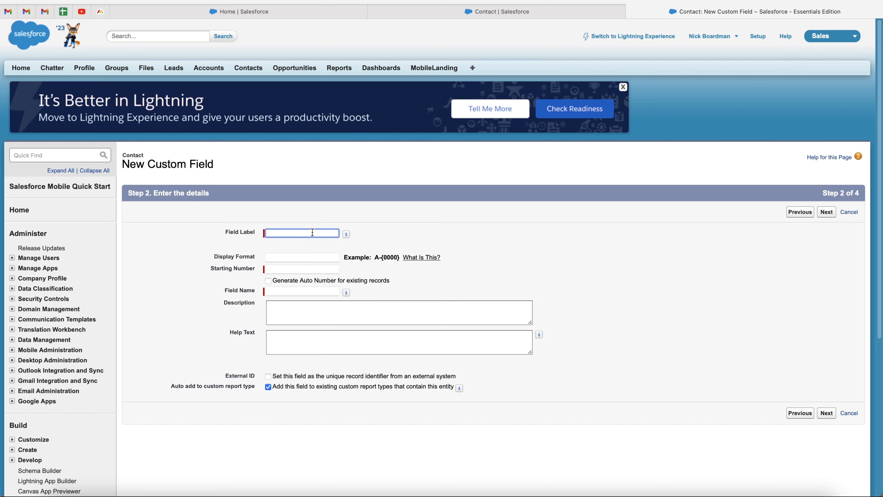
{"action": "type", "text": "Unique ID"}
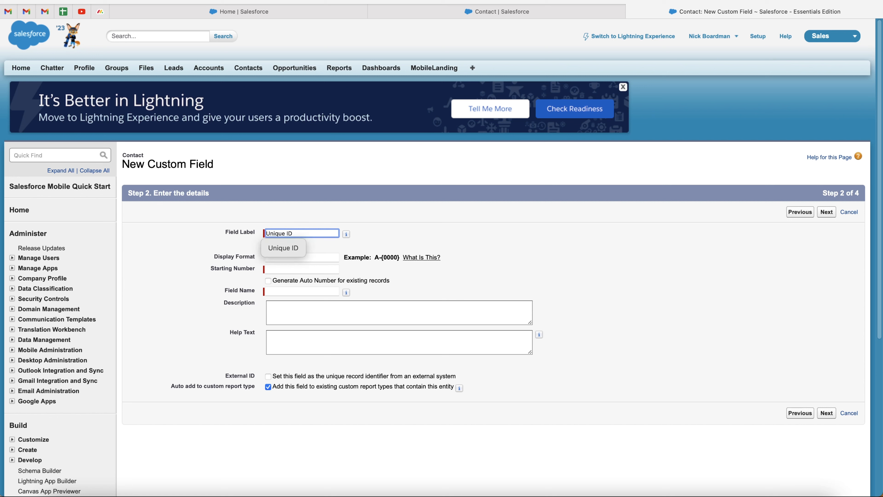
{"action": "left_click", "coordinate": [431, 236]}
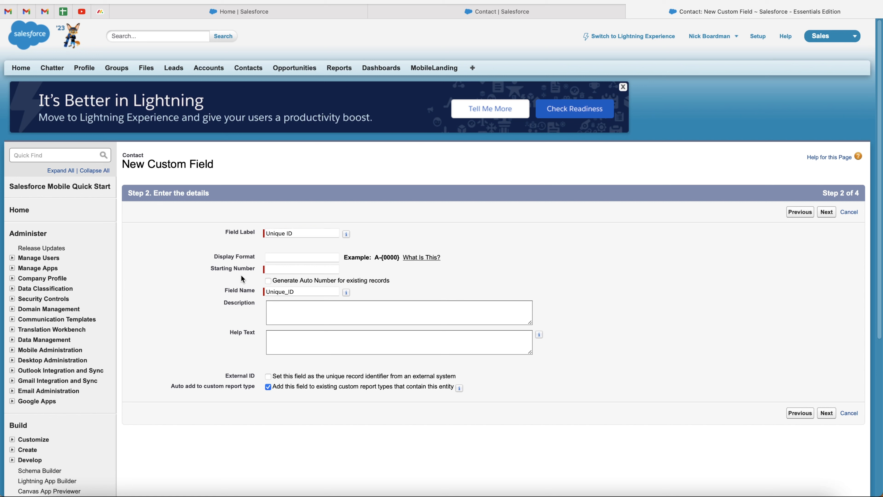
Step: Select the Display Format box and look over the example format A-{0000}
{"action": "left_click", "coordinate": [281, 258]}
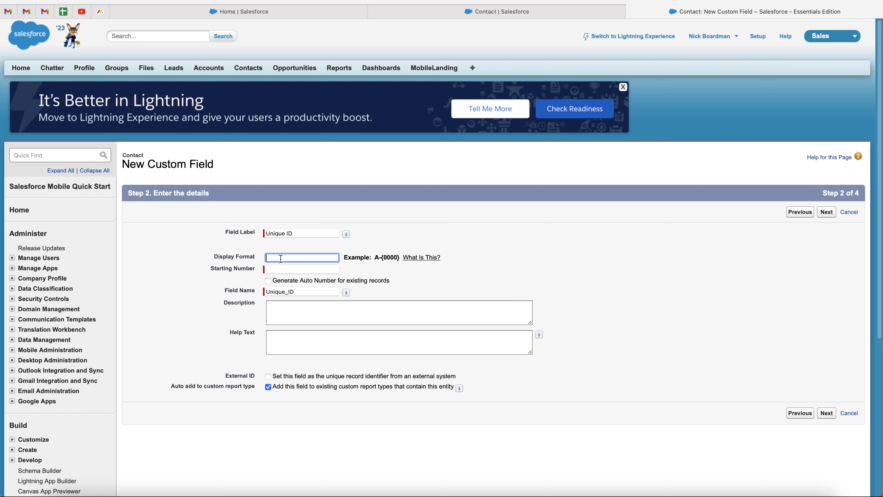
{"action": "left_click_drag", "start_coordinate": [344, 256], "coordinate": [394, 258]}
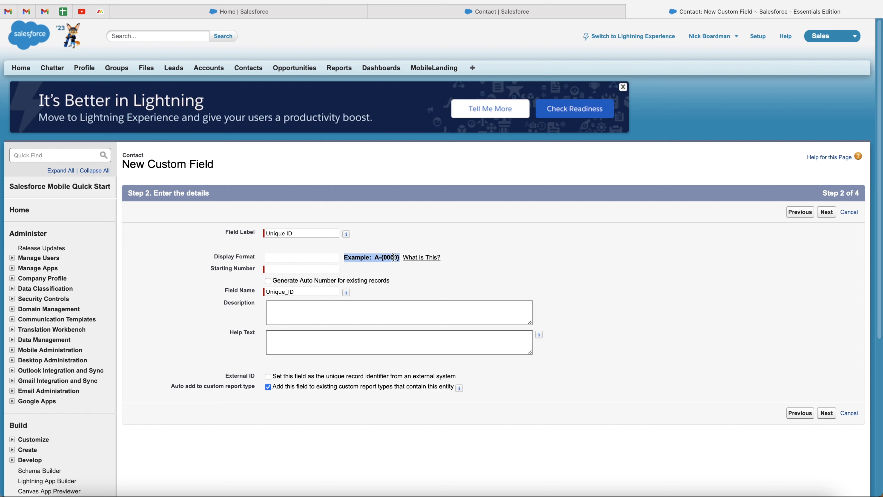
{"action": "left_click", "coordinate": [392, 257]}
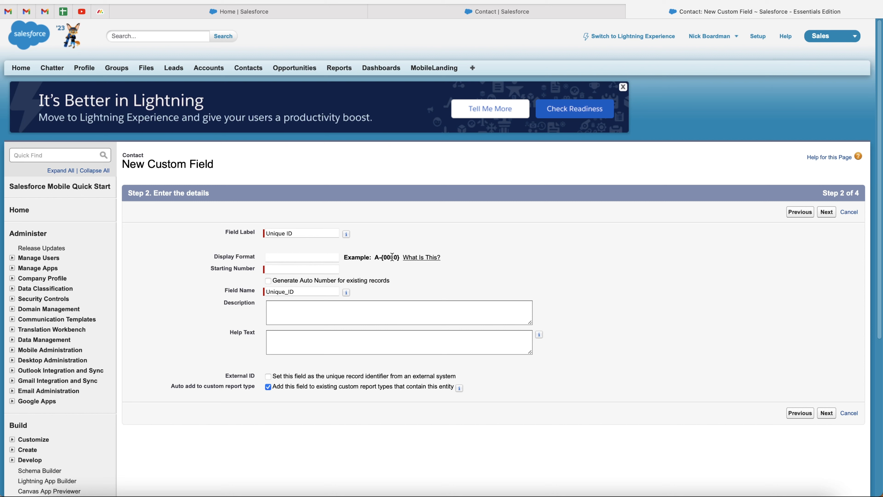
Step: Open the Display Format help window beside the form and scroll to its examples table
{"action": "left_click", "coordinate": [421, 257]}
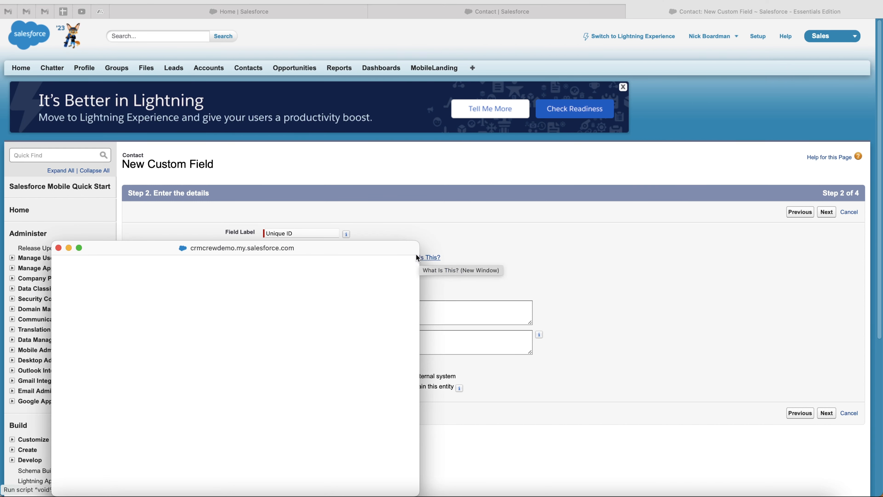
{"action": "left_click_drag", "start_coordinate": [298, 250], "coordinate": [653, 87]}
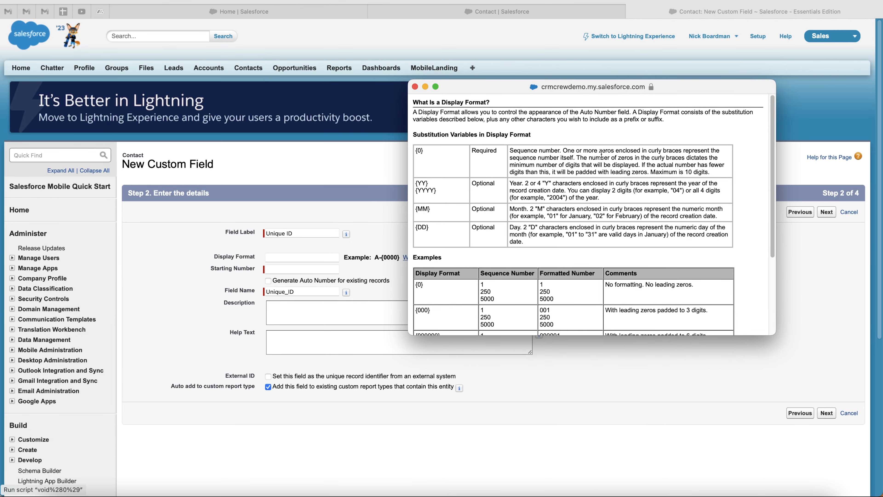
{"action": "scroll", "coordinate": [532, 232], "scroll_direction": "down", "scroll_amount": 1}
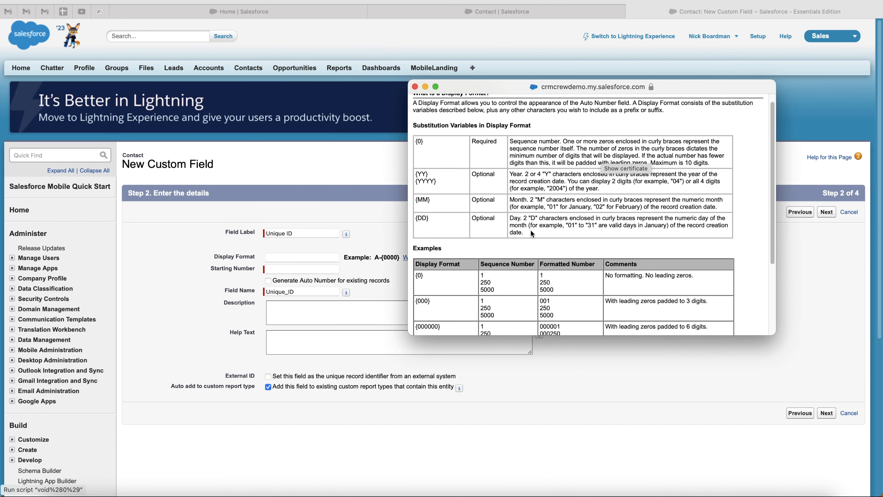
{"action": "scroll", "coordinate": [449, 193], "scroll_direction": "up", "scroll_amount": 1}
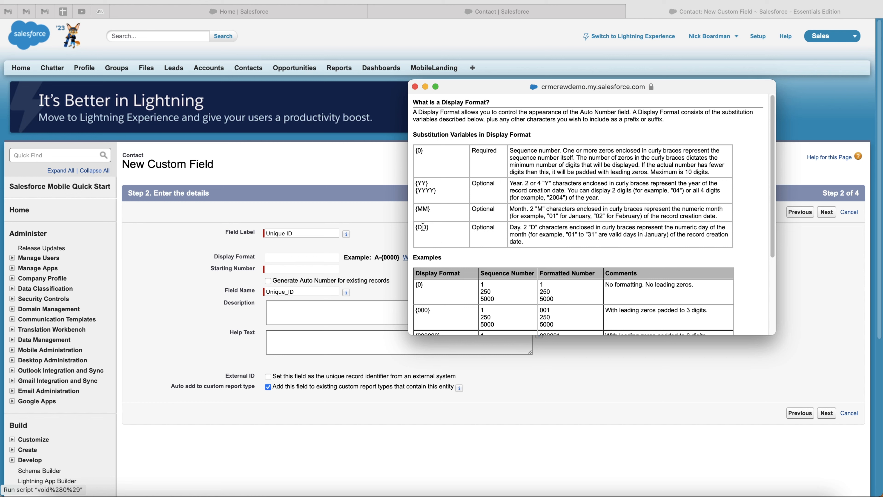
{"action": "scroll", "coordinate": [509, 212], "scroll_direction": "down", "scroll_amount": 3}
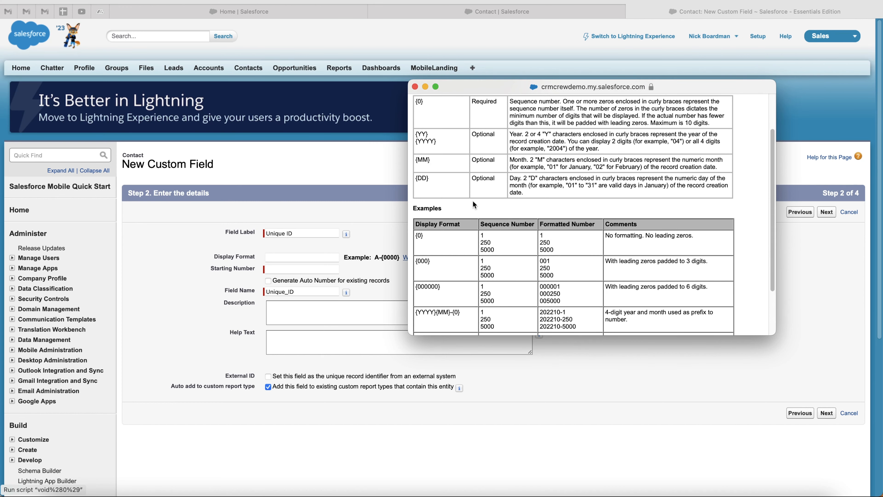
{"action": "scroll", "coordinate": [418, 205], "scroll_direction": "down", "scroll_amount": 2}
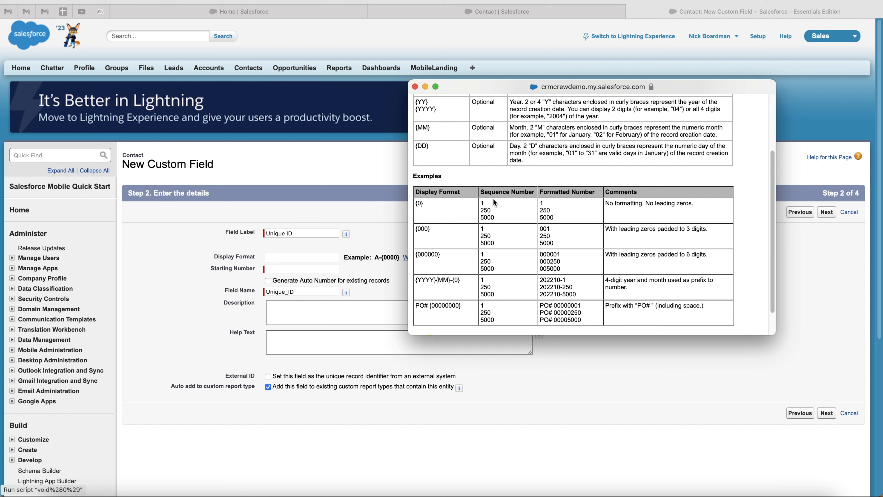
{"action": "left_click_drag", "start_coordinate": [481, 199], "coordinate": [478, 199]}
{"action": "left_click", "coordinate": [487, 208]}
Step: Review the remaining display-format examples, including the PO# format
{"action": "scroll", "coordinate": [552, 243], "scroll_direction": "down", "scroll_amount": 2}
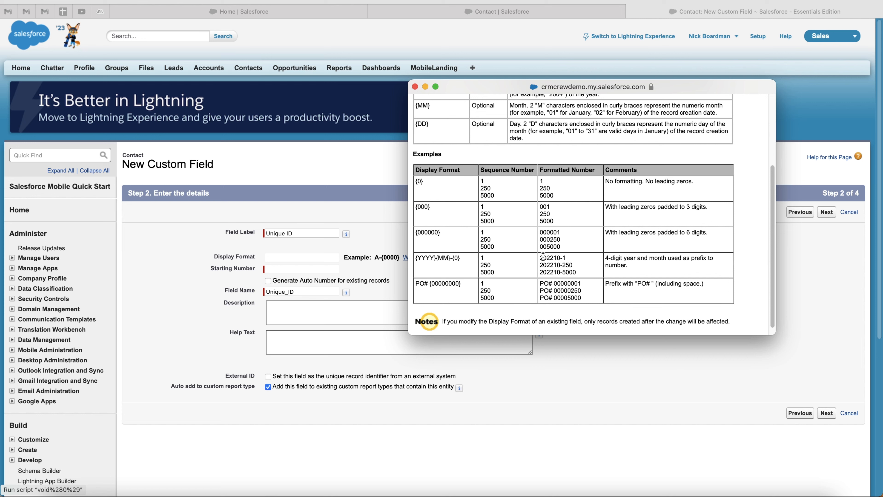
{"action": "scroll", "coordinate": [550, 241], "scroll_direction": "down", "scroll_amount": 1}
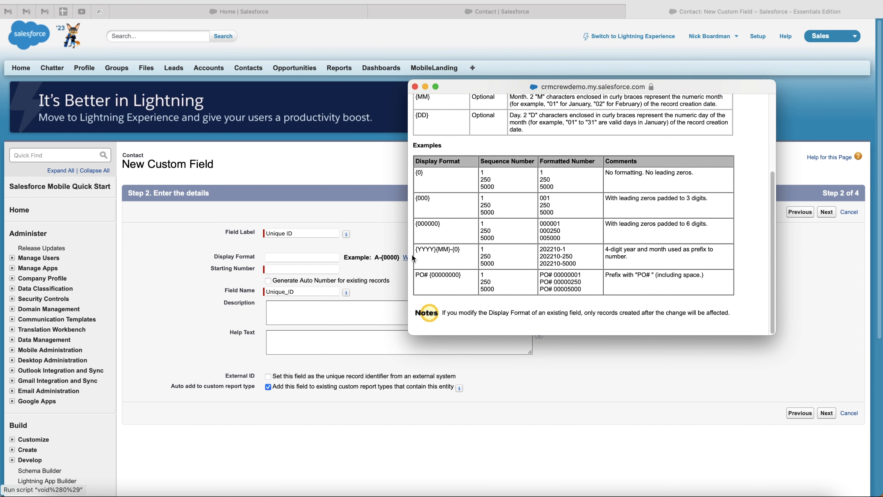
{"action": "scroll", "coordinate": [450, 194], "scroll_direction": "up", "scroll_amount": 4}
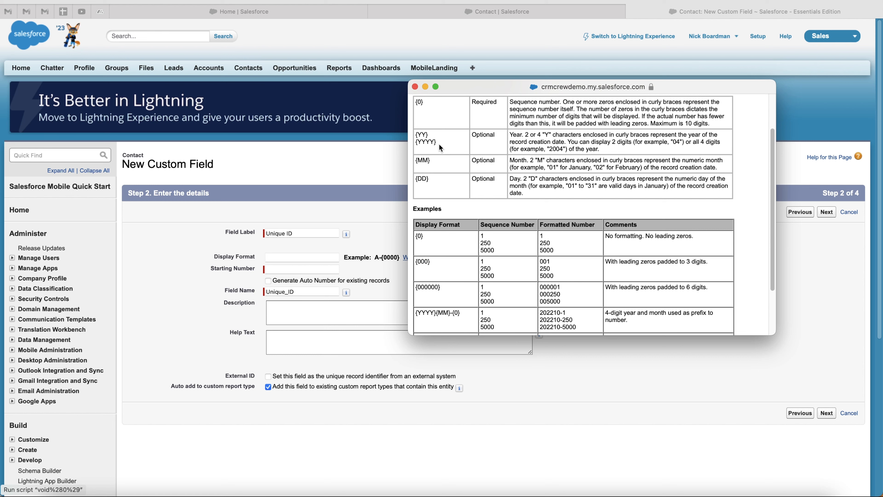
{"action": "scroll", "coordinate": [435, 193], "scroll_direction": "down", "scroll_amount": 4}
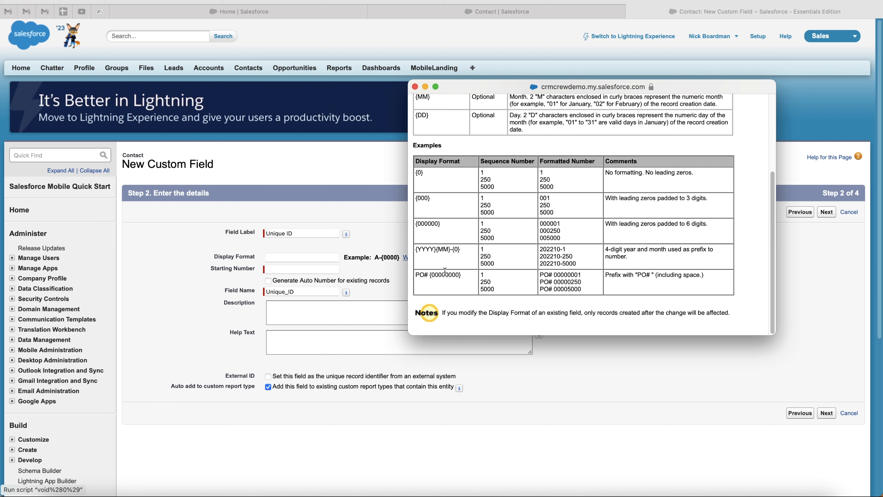
{"action": "left_click_drag", "start_coordinate": [457, 274], "coordinate": [457, 275]}
{"action": "left_click", "coordinate": [472, 283]}
Step: Enter 'CREW' as the start of the Display Format
{"action": "left_click", "coordinate": [275, 258]}
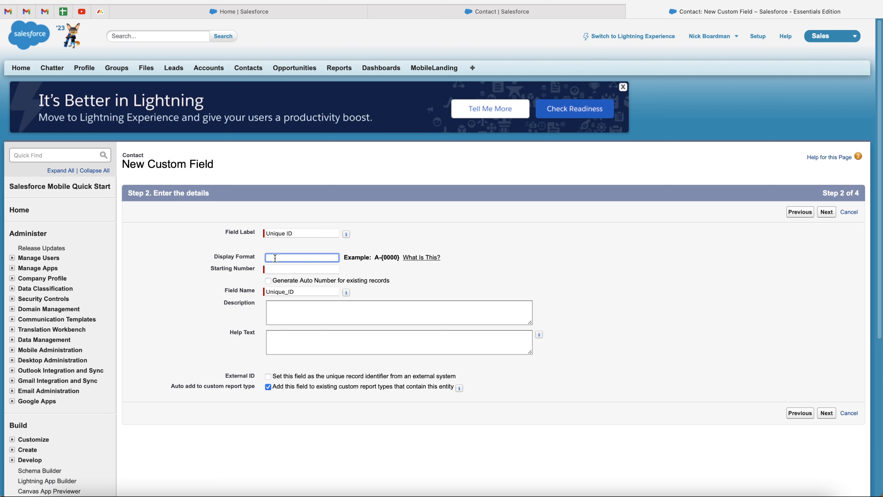
{"action": "type", "text": "CREW"}
{"action": "key", "text": "BackSpace"}
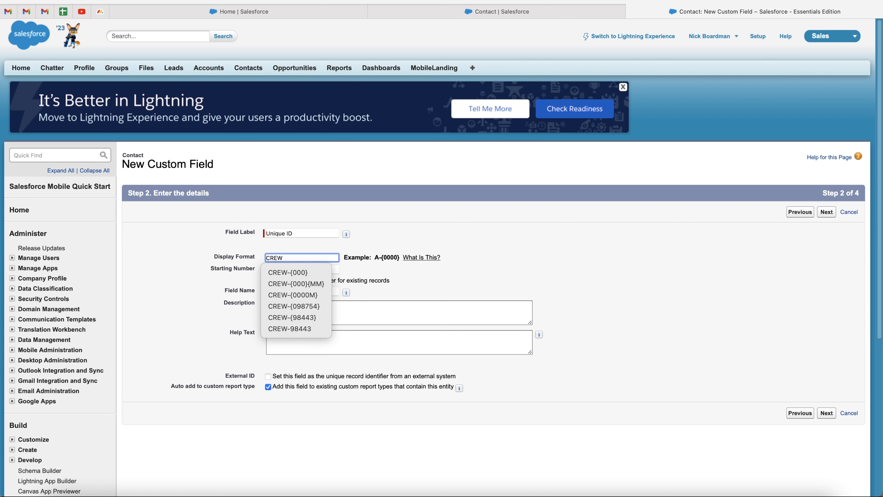
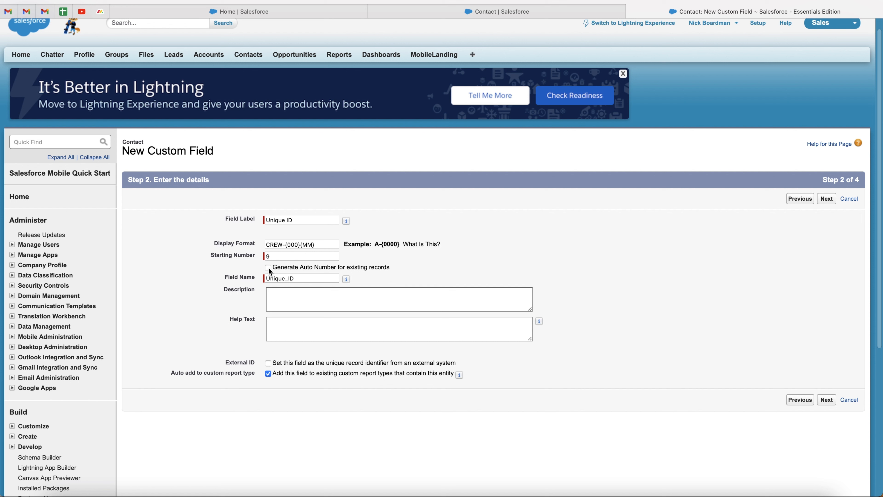
Step: Leave 'Generate Auto Number for existing records' unticked and continue to field-level security
{"action": "left_click", "coordinate": [269, 268]}
{"action": "left_click", "coordinate": [269, 268]}
{"action": "scroll", "coordinate": [270, 272], "scroll_direction": "down", "scroll_amount": 1}
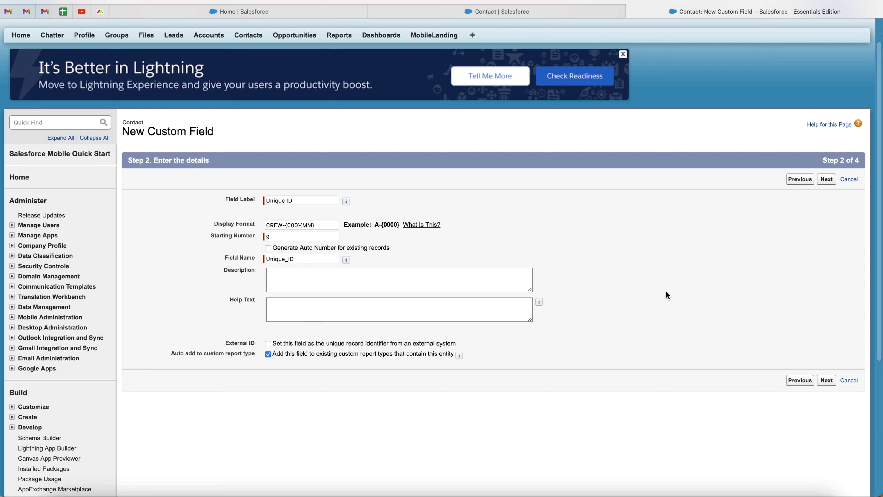
{"action": "left_click", "coordinate": [825, 380]}
{"action": "scroll", "coordinate": [528, 320], "scroll_direction": "down", "scroll_amount": 2}
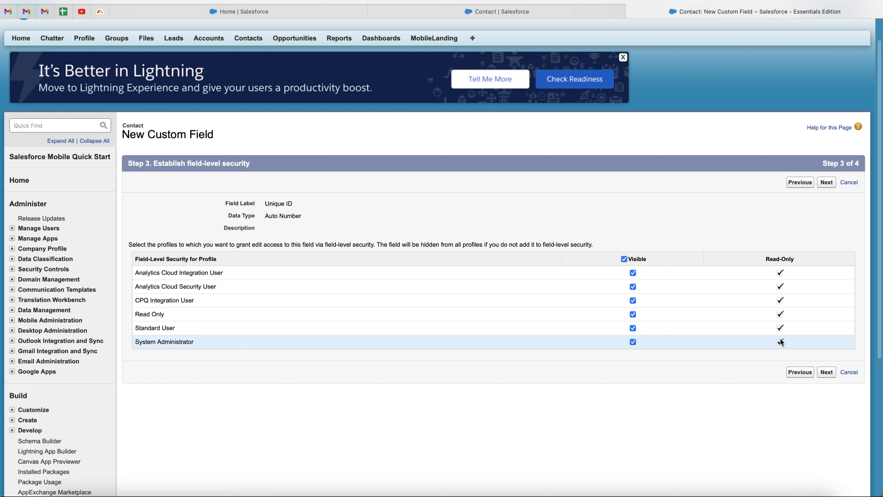
Step: Keep Unique ID visible for Standard User and all profiles, then advance to page layouts
{"action": "left_click", "coordinate": [634, 327]}
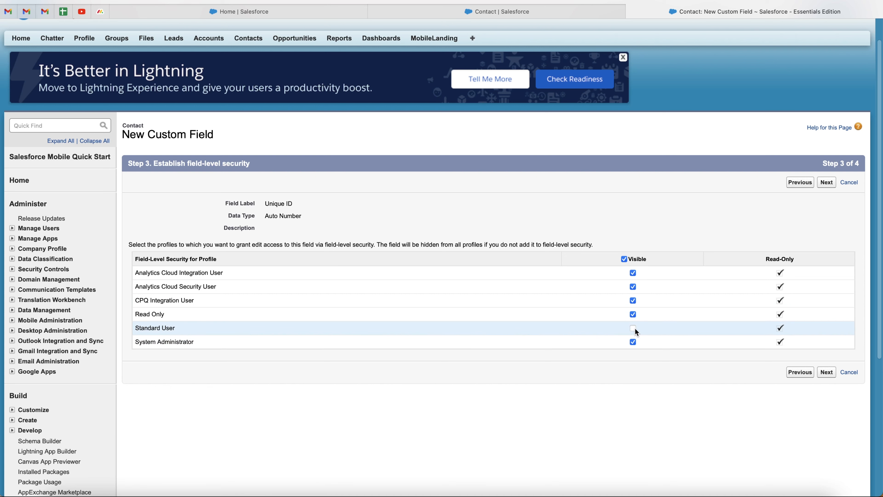
{"action": "left_click", "coordinate": [633, 328]}
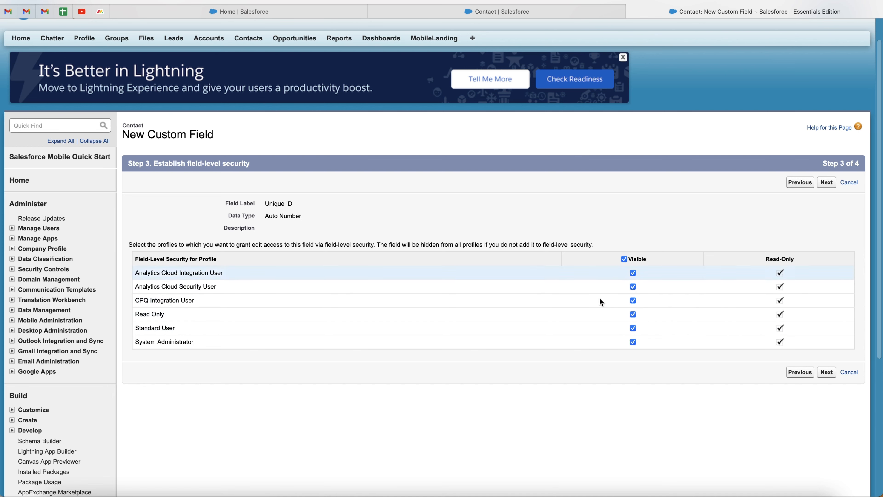
{"action": "left_click", "coordinate": [826, 372]}
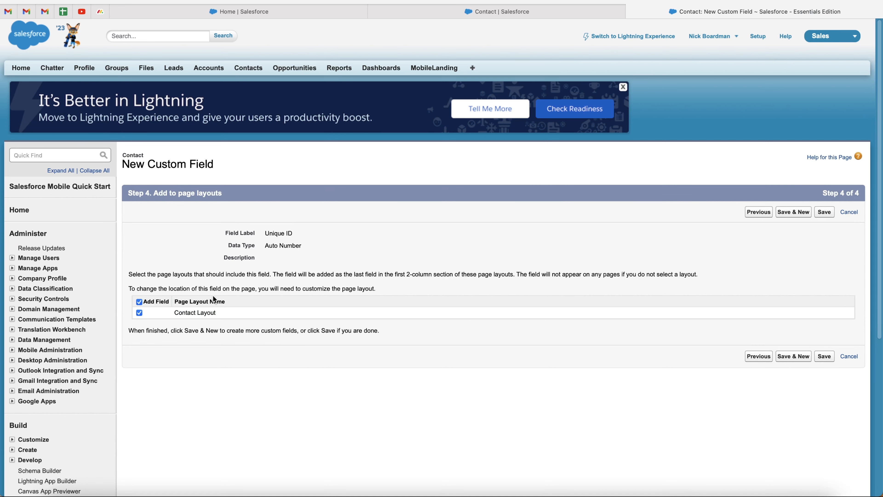
Step: Save Unique ID with Contact Layout included, then switch to the Home | Salesforce tab
{"action": "left_click_drag", "start_coordinate": [176, 311], "coordinate": [227, 312]}
{"action": "left_click", "coordinate": [228, 312]}
{"action": "left_click", "coordinate": [823, 358]}
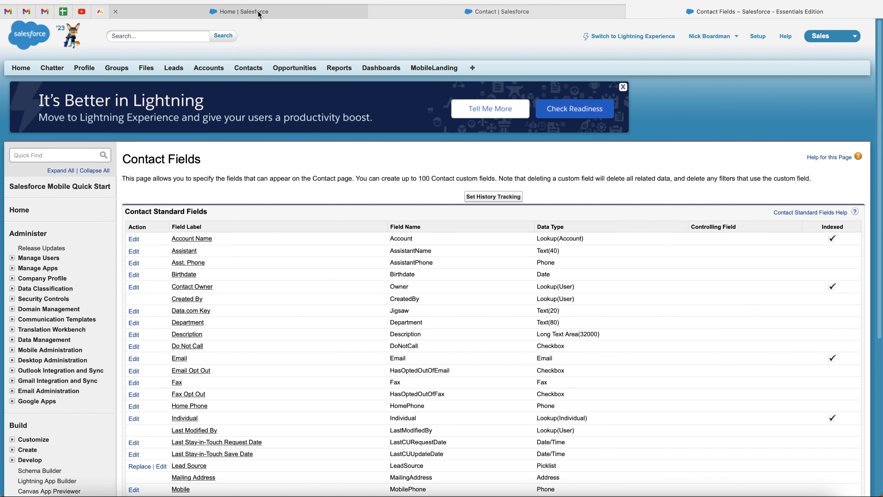
{"action": "mouse_move", "coordinate": [259, 15]}
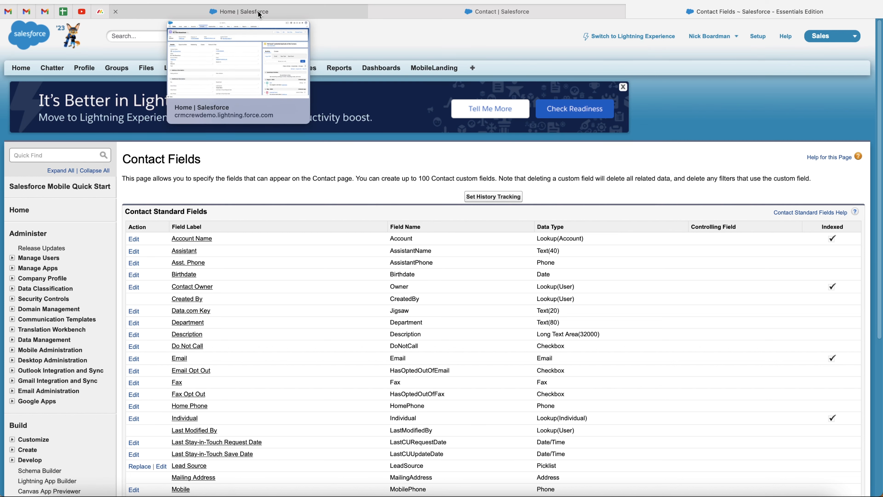
{"action": "left_click", "coordinate": [259, 14]}
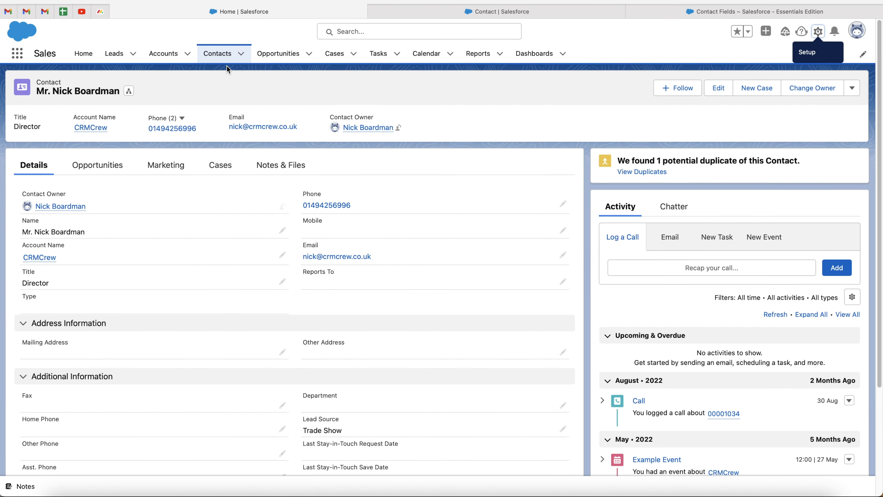
Step: Reload the contact to reveal the blank Unique ID, dismiss the duplicates toast, and list All Contacts
{"action": "key", "text": "super+r"}
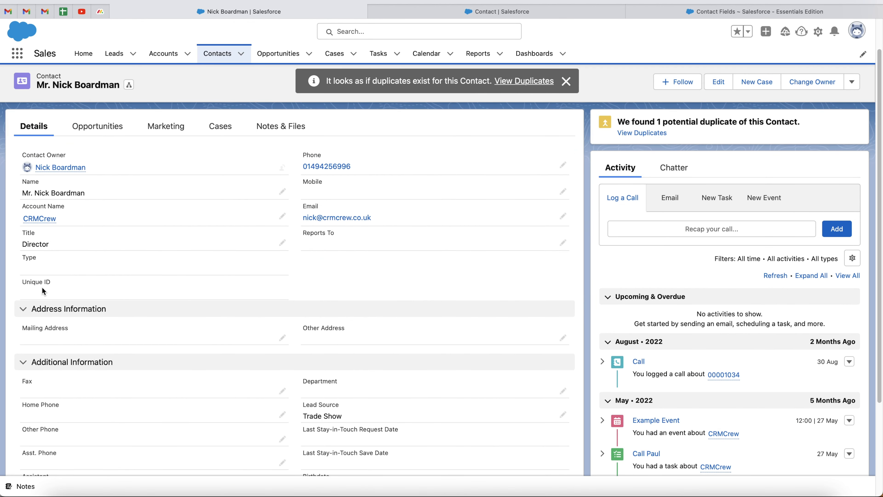
{"action": "left_click", "coordinate": [567, 81]}
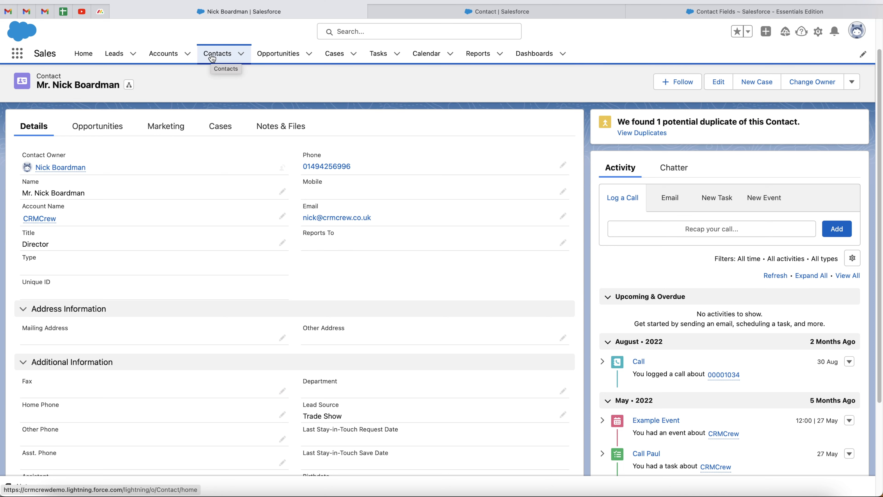
{"action": "left_click", "coordinate": [220, 57]}
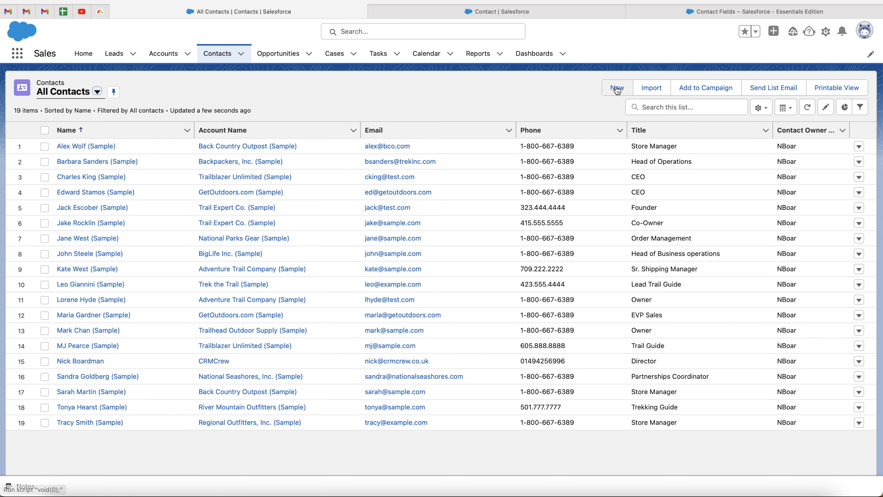
Step: Start a new contact with salutation Mrs. and enter the contact's first and last name
{"action": "left_click", "coordinate": [617, 89]}
{"action": "left_click", "coordinate": [288, 164]}
{"action": "left_click", "coordinate": [289, 236]}
{"action": "left_click", "coordinate": [288, 190]}
{"action": "key", "text": "Tab"}
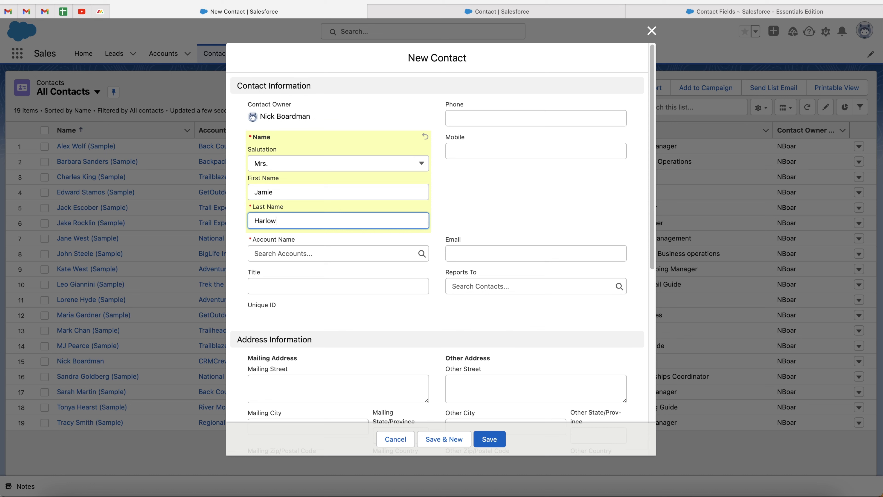
{"action": "key", "text": "Tab"}
Step: Set Account Name to CRMCrew and save the new contact
{"action": "left_click", "coordinate": [302, 254]}
{"action": "type", "text": "c"}
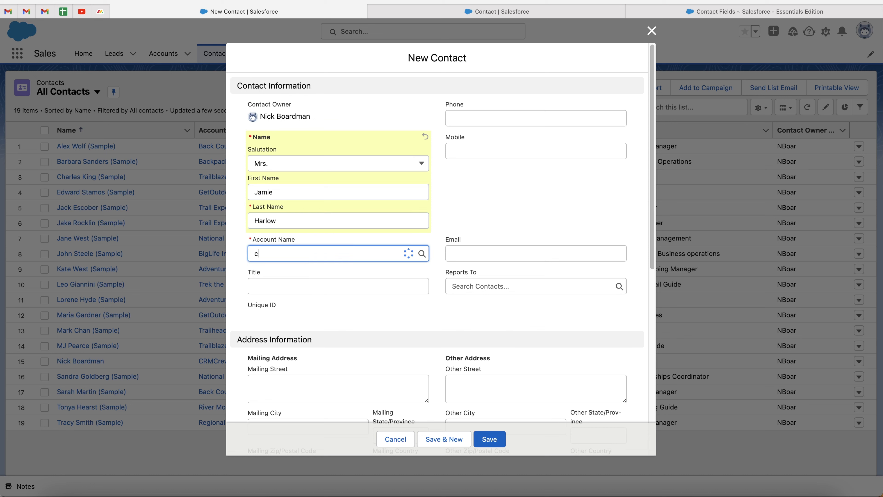
{"action": "type", "text": "rmcrew"}
{"action": "left_click", "coordinate": [315, 288]}
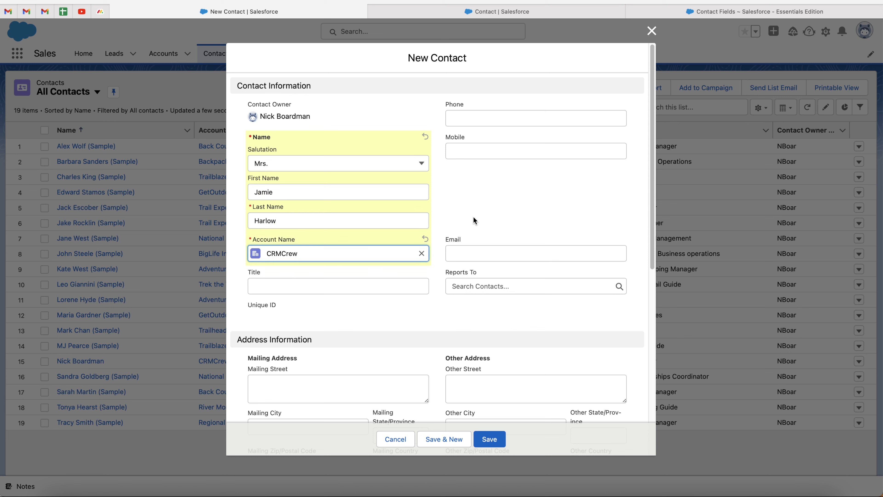
{"action": "left_click", "coordinate": [488, 439]}
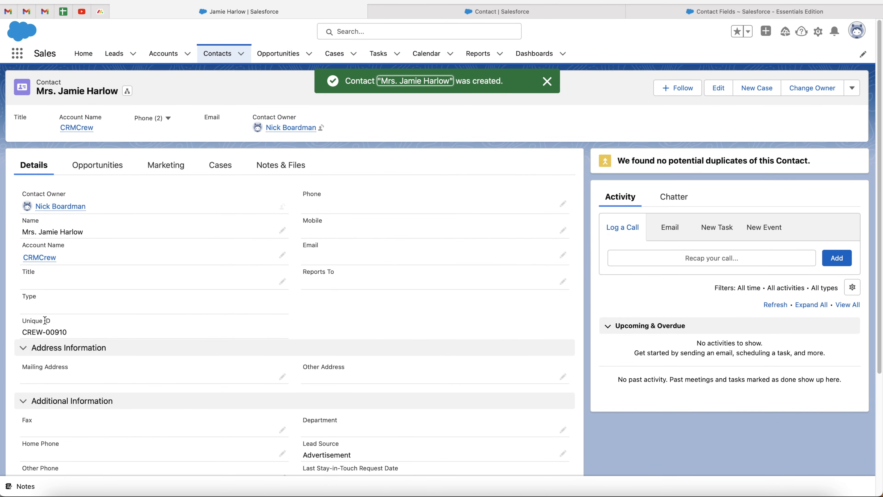
{"action": "left_click_drag", "start_coordinate": [21, 333], "coordinate": [44, 333]}
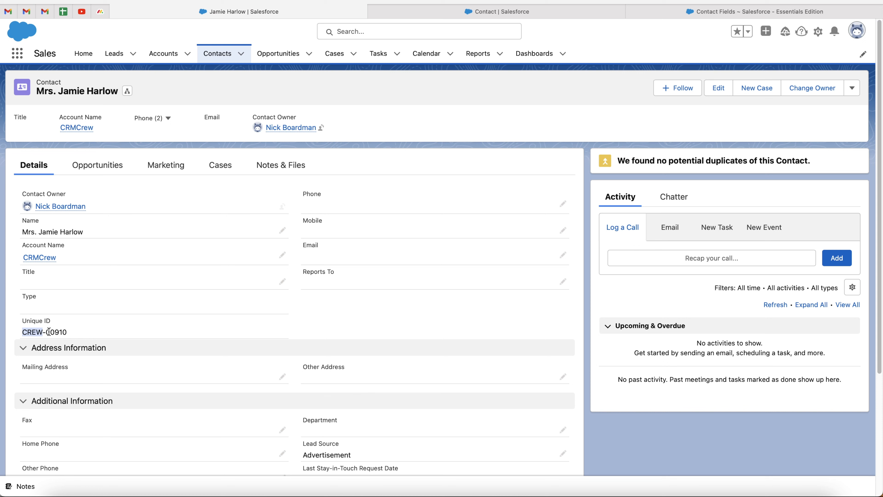
{"action": "left_click", "coordinate": [78, 334]}
{"action": "left_click_drag", "start_coordinate": [74, 333], "coordinate": [59, 330]}
Step: Compare the Contact Fields setup page with the contact record to review where Unique ID appears
{"action": "left_click", "coordinate": [740, 8]}
{"action": "scroll", "coordinate": [306, 371], "scroll_direction": "down", "scroll_amount": 3}
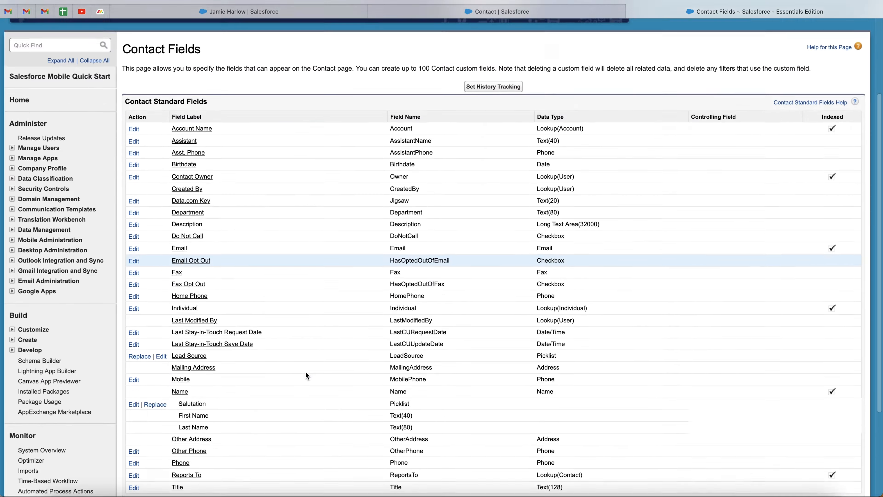
{"action": "scroll", "coordinate": [306, 372], "scroll_direction": "down", "scroll_amount": 3}
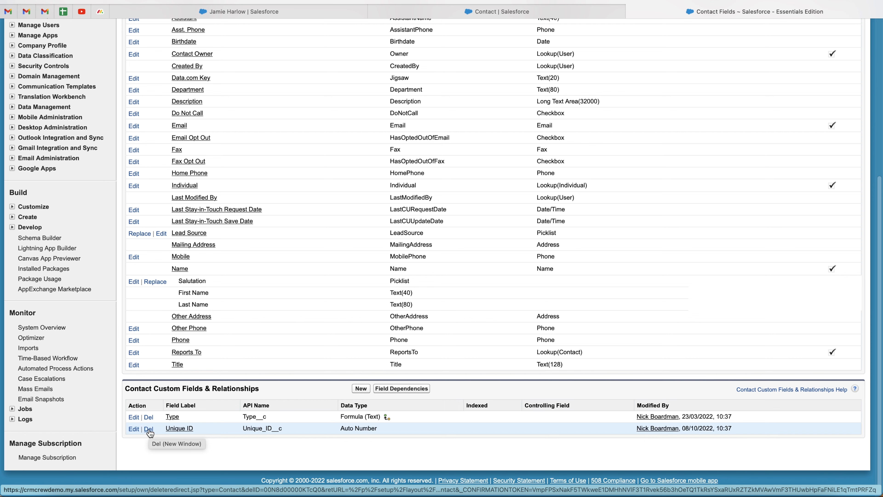
{"action": "scroll", "coordinate": [209, 364], "scroll_direction": "up", "scroll_amount": 3}
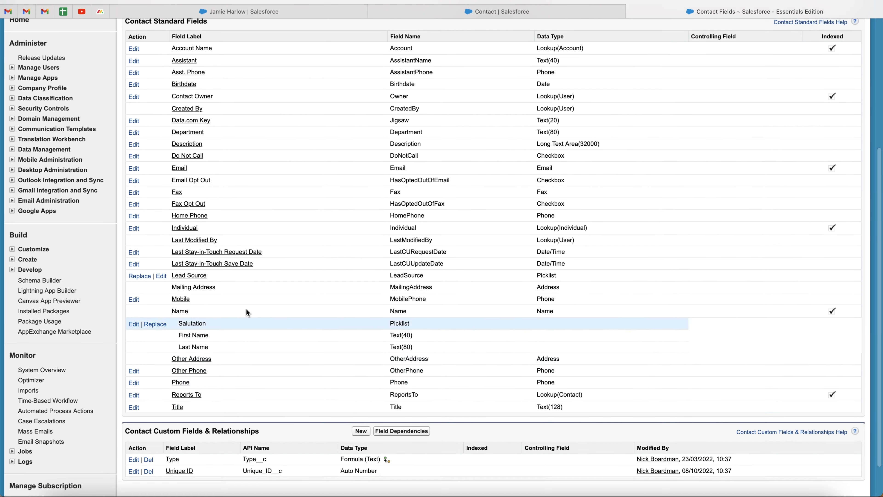
{"action": "scroll", "coordinate": [226, 340], "scroll_direction": "up", "scroll_amount": 8}
{"action": "scroll", "coordinate": [251, 305], "scroll_direction": "down", "scroll_amount": 2}
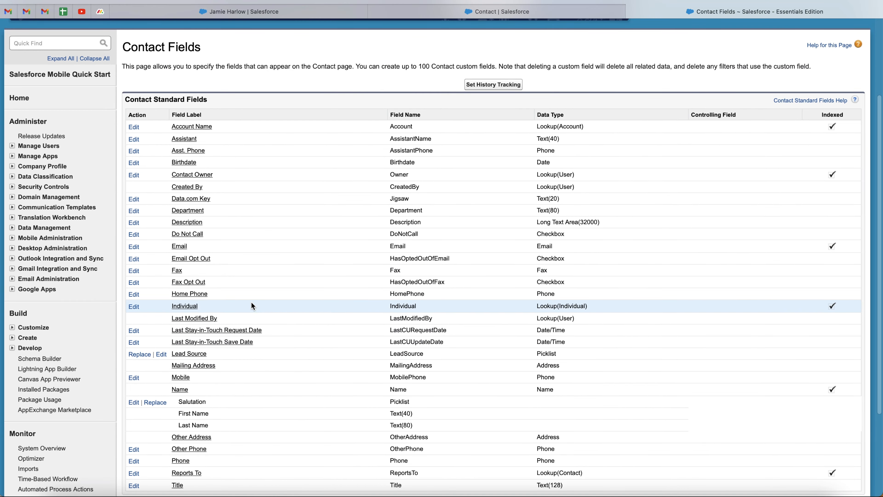
{"action": "left_click", "coordinate": [240, 15]}
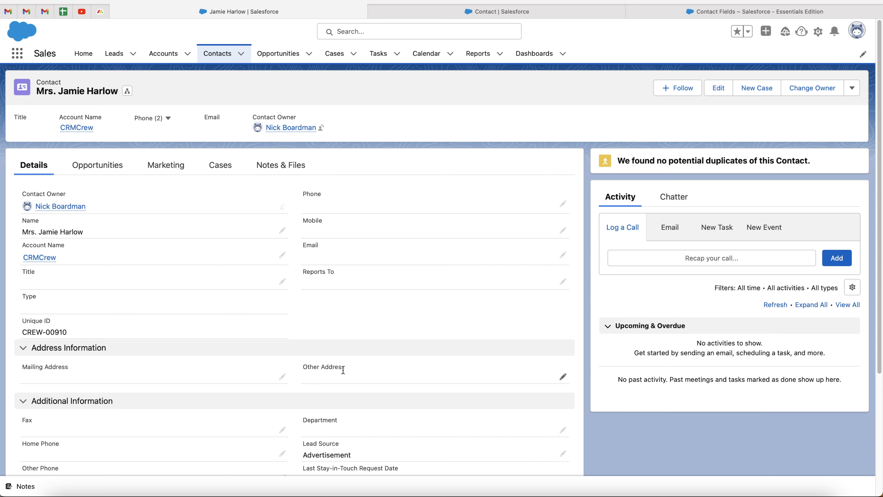
{"action": "scroll", "coordinate": [345, 373], "scroll_direction": "down", "scroll_amount": 2}
{"action": "scroll", "coordinate": [344, 374], "scroll_direction": "up", "scroll_amount": 1}
{"action": "scroll", "coordinate": [344, 374], "scroll_direction": "up", "scroll_amount": 1}
{"action": "left_click", "coordinate": [723, 12]}
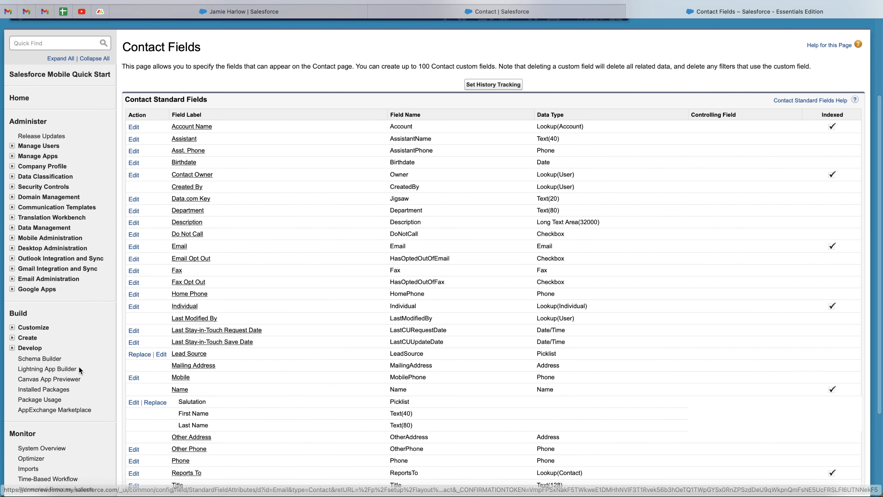
{"action": "scroll", "coordinate": [44, 343], "scroll_direction": "down", "scroll_amount": 2}
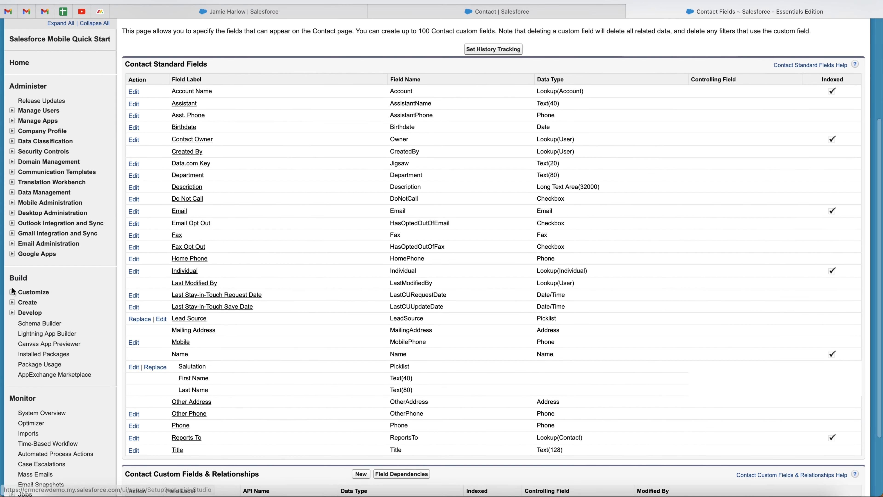
Step: Expand Build > Customize > Contacts in Setup and go to Page Layouts
{"action": "left_click", "coordinate": [12, 292]}
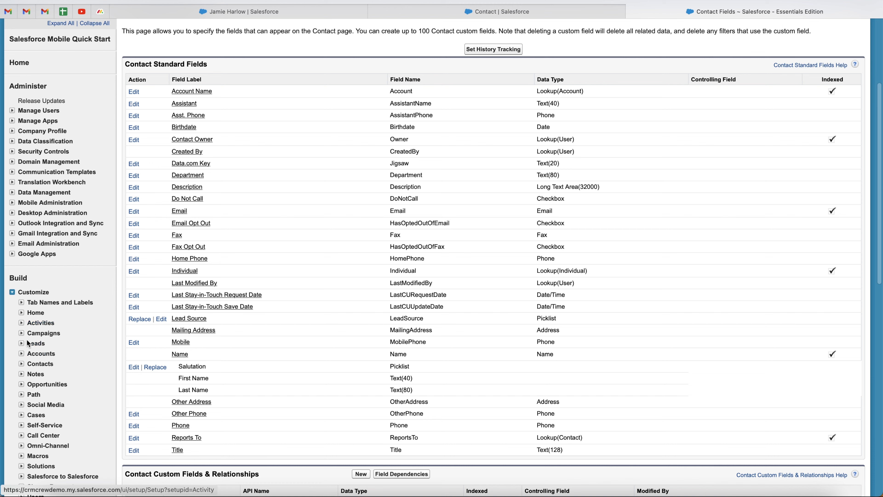
{"action": "left_click", "coordinate": [21, 365]}
{"action": "scroll", "coordinate": [22, 370], "scroll_direction": "down", "scroll_amount": 2}
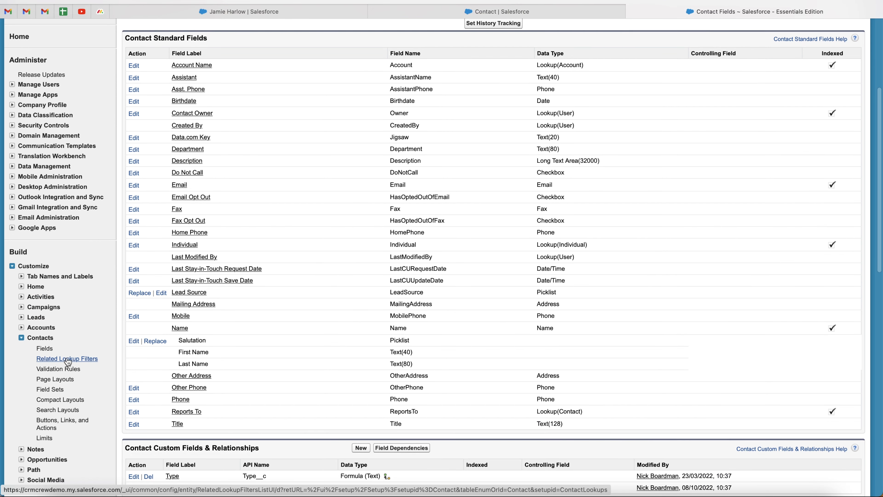
{"action": "left_click", "coordinate": [58, 378]}
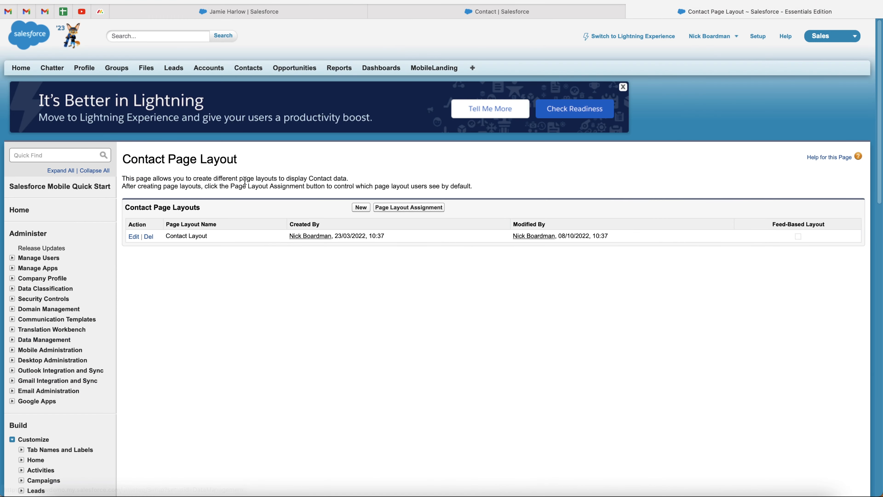
Step: Open the Contact Layout in the page layout editor
{"action": "left_click_drag", "start_coordinate": [166, 235], "coordinate": [217, 239]}
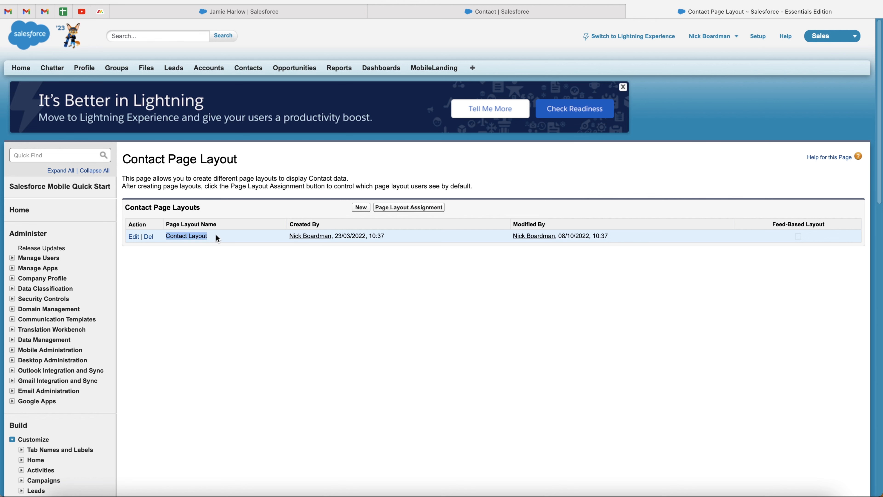
{"action": "left_click", "coordinate": [203, 268]}
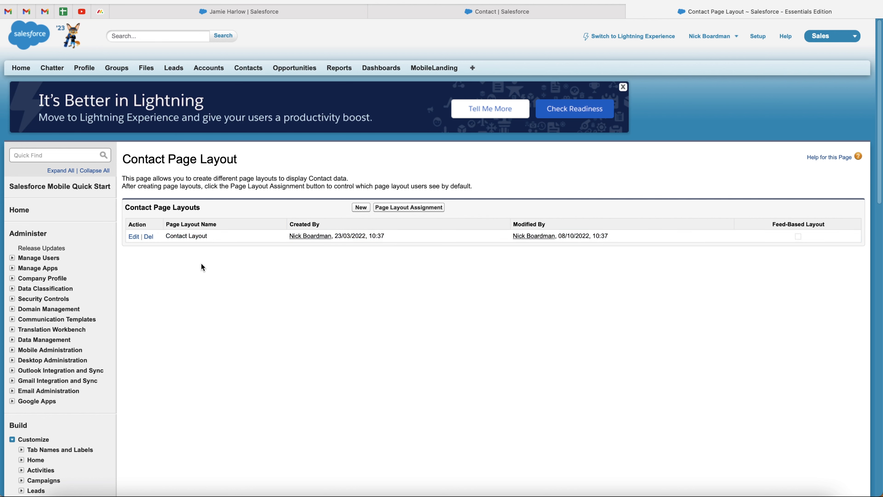
{"action": "left_click", "coordinate": [135, 236]}
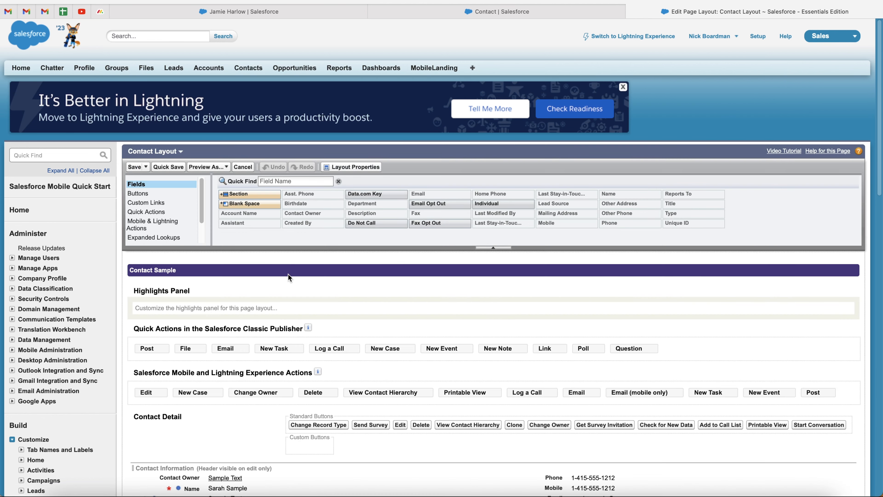
{"action": "scroll", "coordinate": [289, 278], "scroll_direction": "down", "scroll_amount": 5}
{"action": "scroll", "coordinate": [289, 277], "scroll_direction": "down", "scroll_amount": 4}
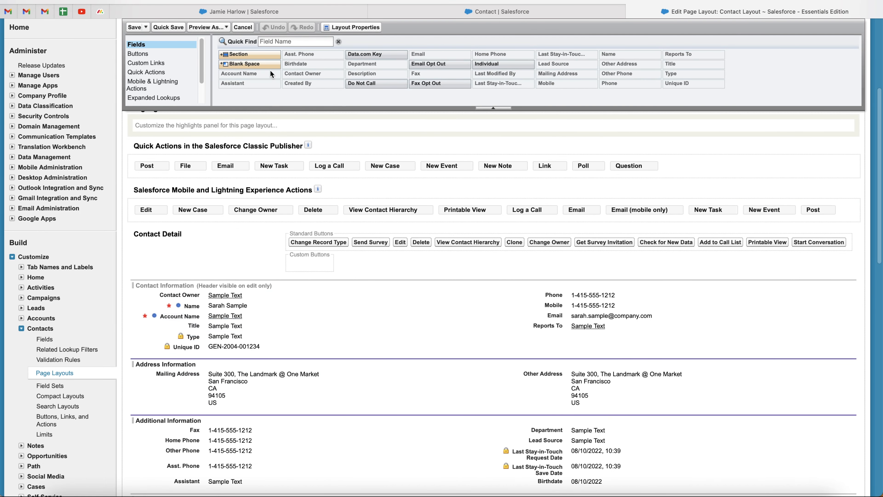
{"action": "scroll", "coordinate": [255, 316], "scroll_direction": "down", "scroll_amount": 2}
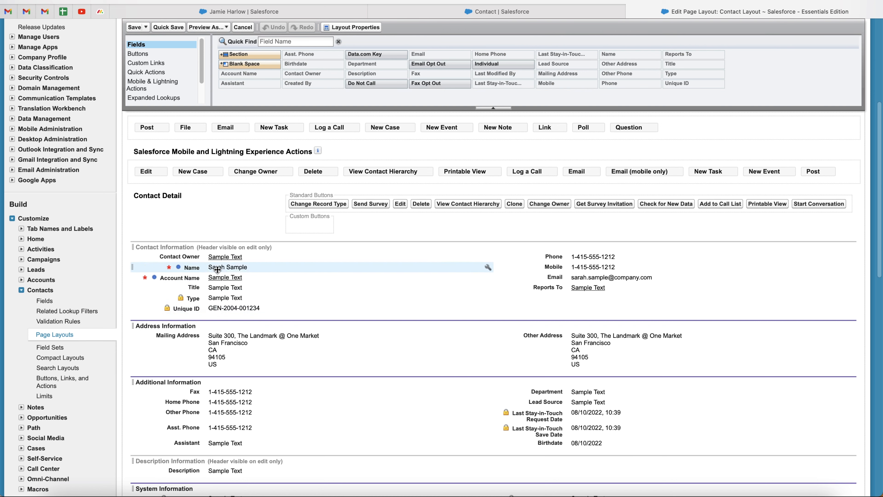
Step: Drag Unique ID into the right column above Department and save the layout
{"action": "left_click", "coordinate": [189, 12]}
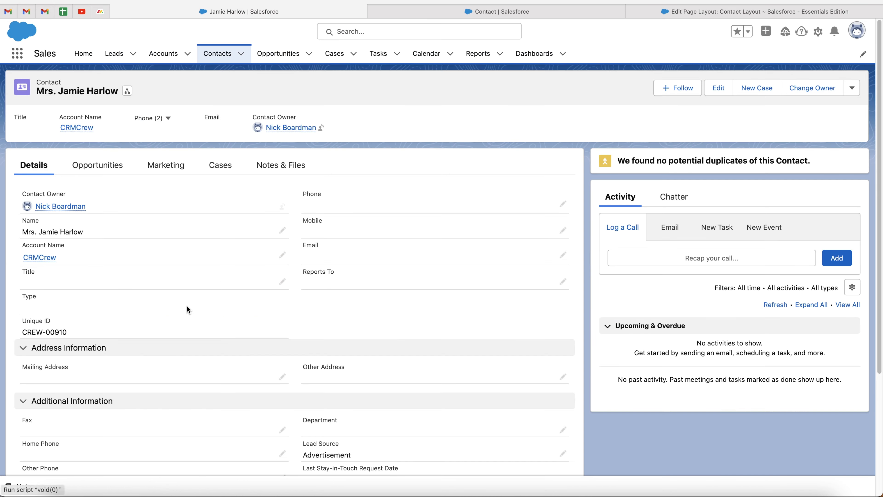
{"action": "left_click", "coordinate": [741, 13]}
{"action": "scroll", "coordinate": [272, 307], "scroll_direction": "down", "scroll_amount": 3}
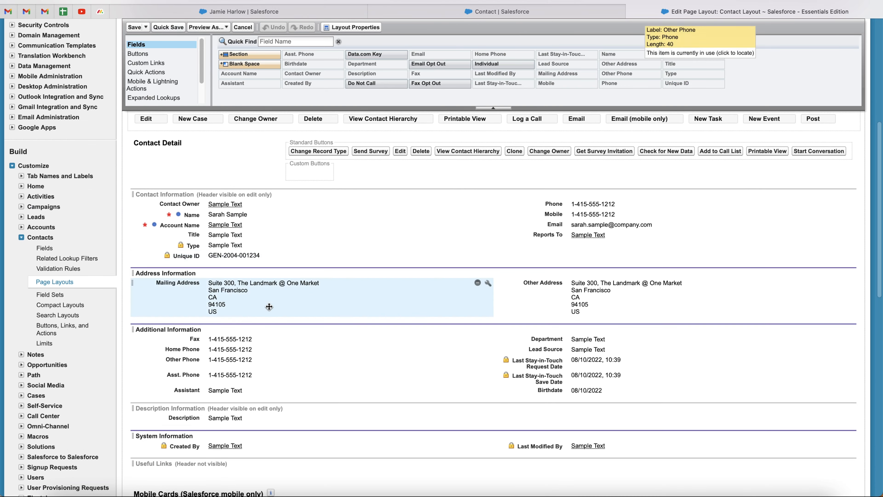
{"action": "left_click_drag", "start_coordinate": [203, 256], "coordinate": [570, 325]}
{"action": "scroll", "coordinate": [569, 325], "scroll_direction": "up", "scroll_amount": 7}
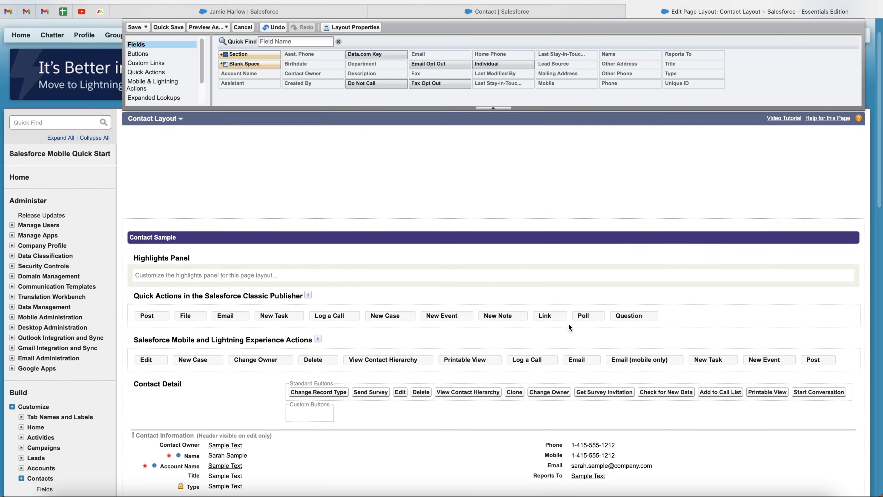
{"action": "scroll", "coordinate": [569, 327], "scroll_direction": "up", "scroll_amount": 2}
{"action": "left_click", "coordinate": [135, 168]}
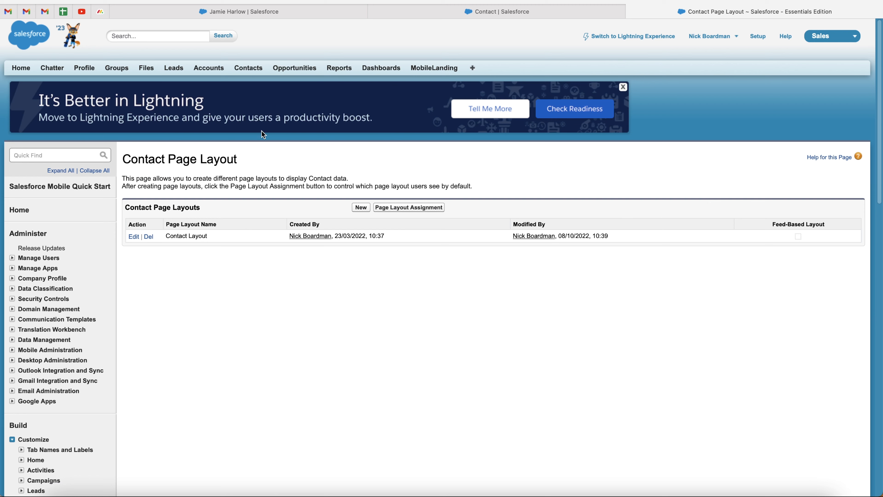
Step: Refresh the contact record and confirm Unique ID CREW-00910 sits above Department
{"action": "left_click", "coordinate": [244, 11]}
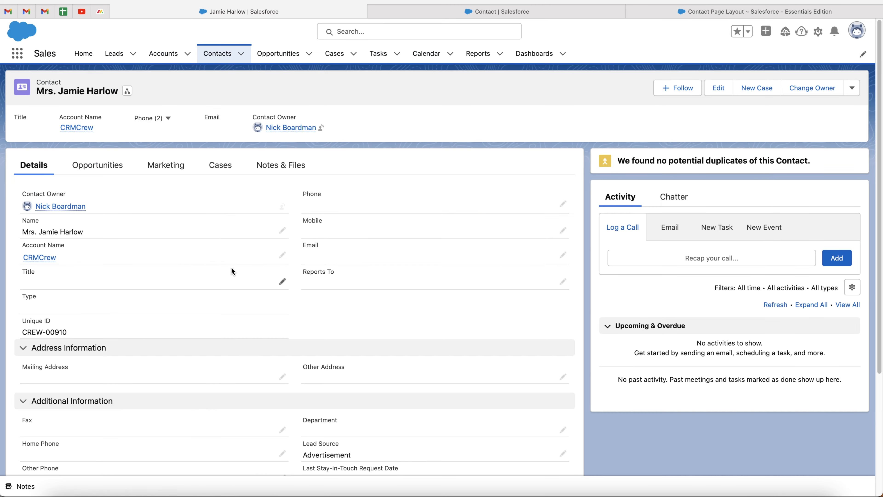
{"action": "key", "text": "super+r"}
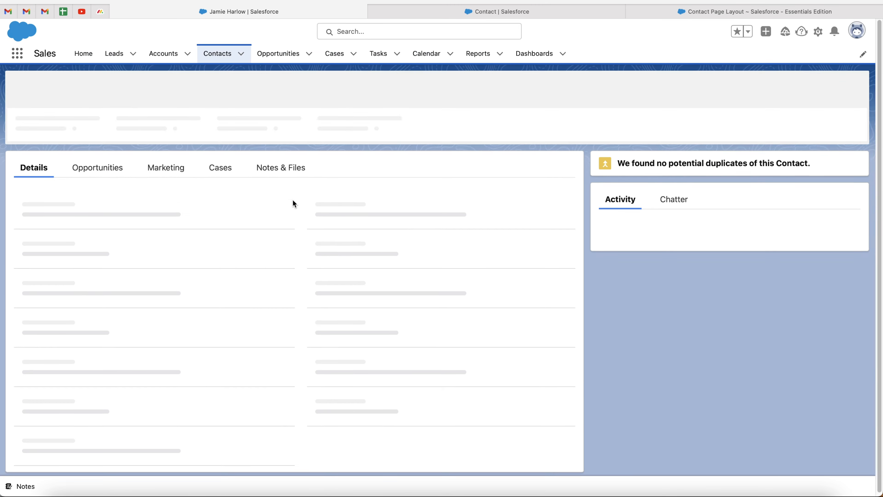
{"action": "scroll", "coordinate": [120, 304], "scroll_direction": "down", "scroll_amount": 3}
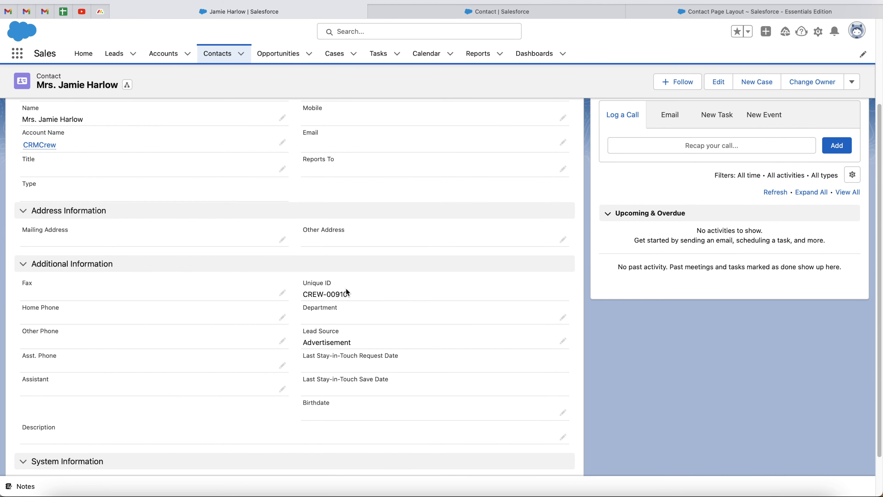
{"action": "left_click_drag", "start_coordinate": [352, 294], "coordinate": [303, 275]}
{"action": "left_click", "coordinate": [311, 281]}
{"action": "scroll", "coordinate": [311, 282], "scroll_direction": "up", "scroll_amount": 4}
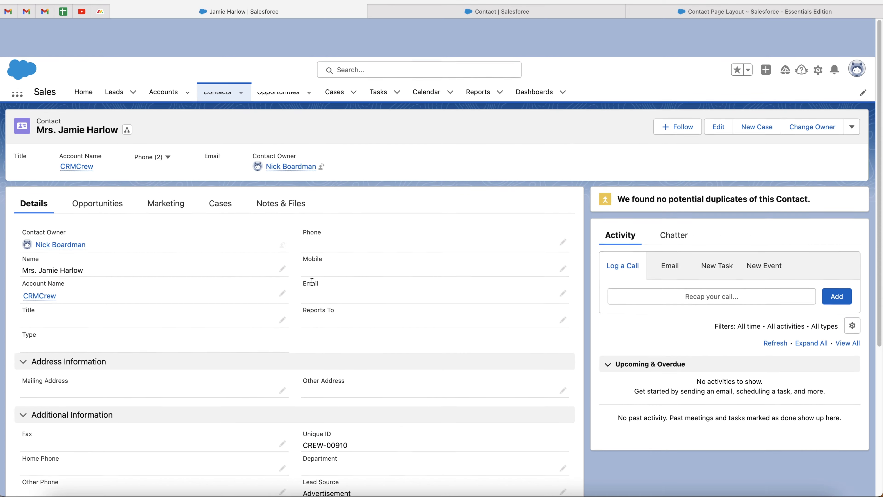